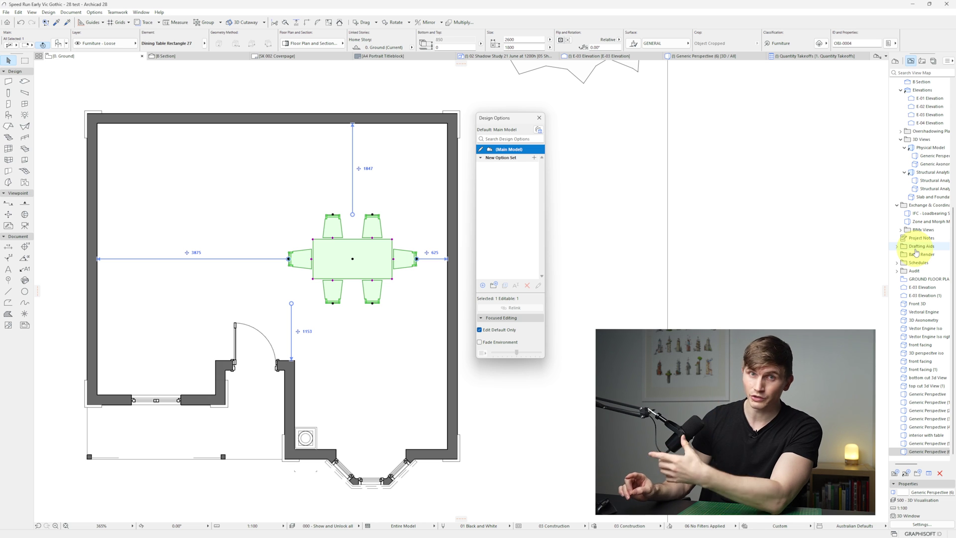
# Adjust the table's distance to the top wall, then end the dimension edit with Esc.
pyautogui.click(354, 123)
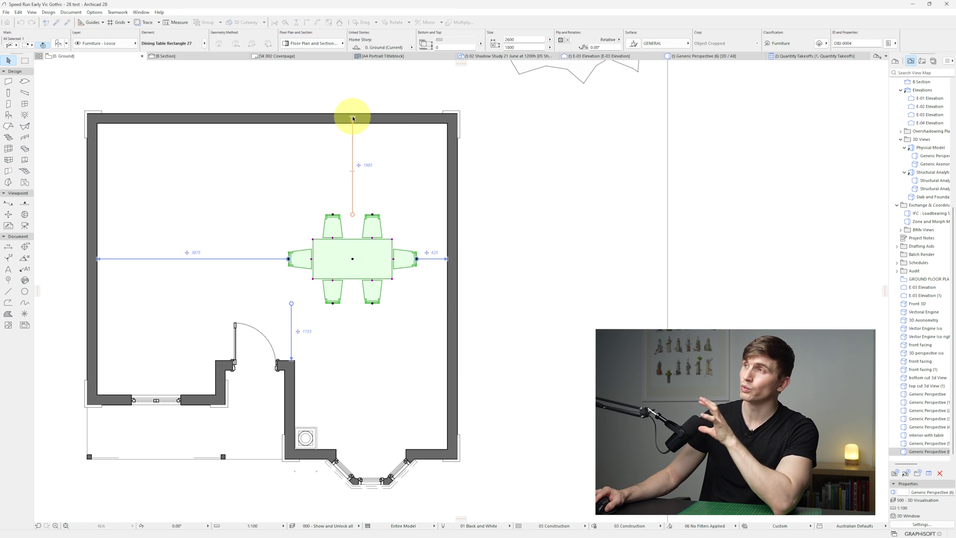
pyautogui.click(352, 118)
pyautogui.press('Escape')
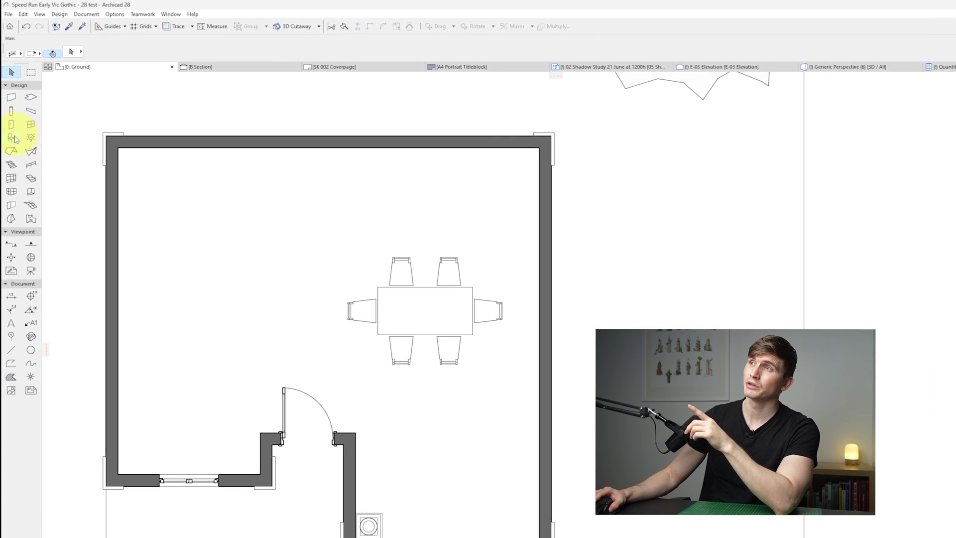
pyautogui.moveTo(15, 153)
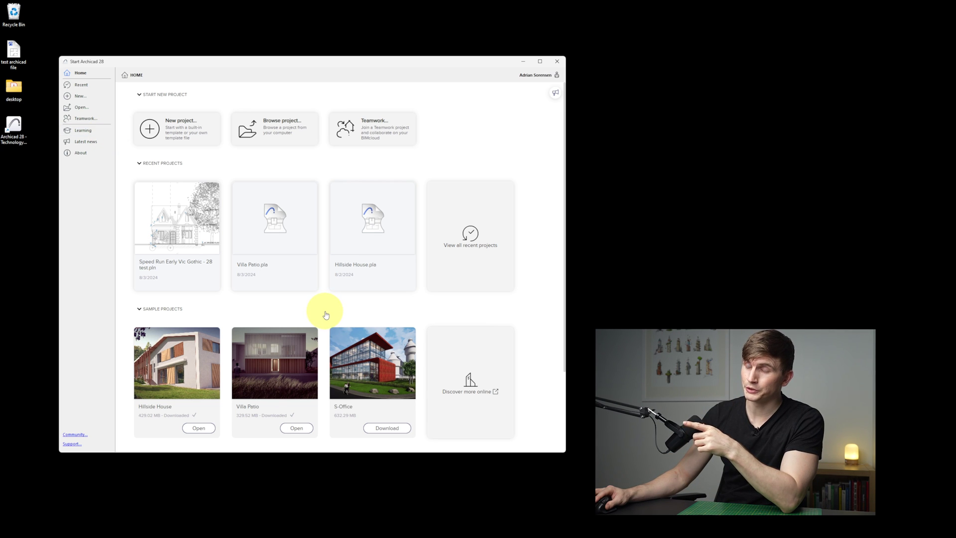
# Open the Villa Patio sample project from the start screen.
pyautogui.click(296, 429)
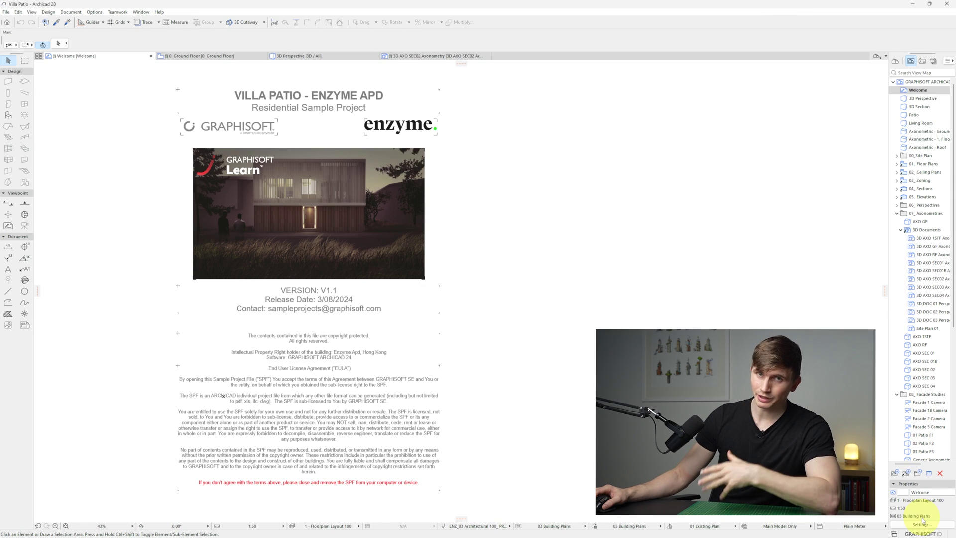
# Orbit Villa Patio in 3D, open the 3D DOC 03 Perspective view, then return to the ground floor plan.
pyautogui.press('F3')
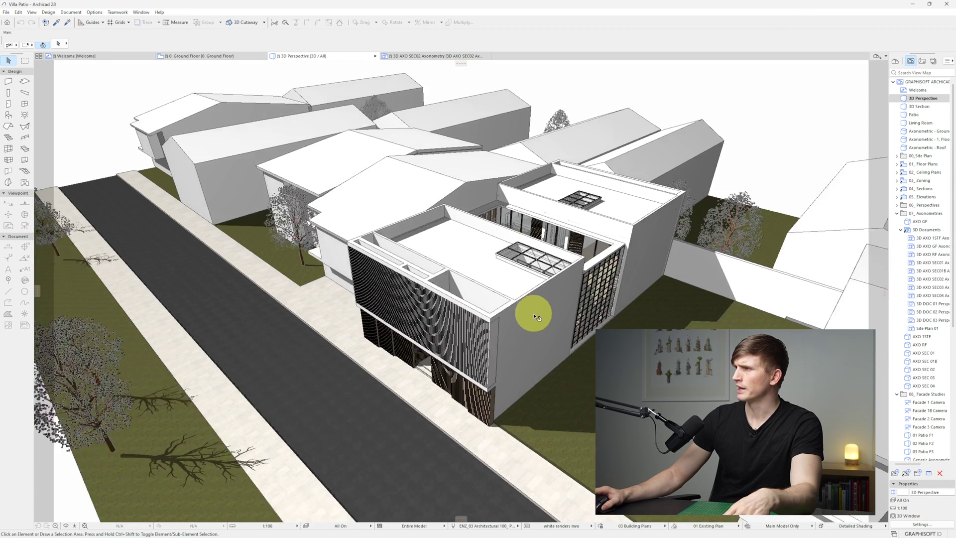
pyautogui.scroll(-5, 535, 317)
pyautogui.moveTo(531, 315)
pyautogui.keyDown('shift'); pyautogui.mouseDown(button='middle')
pyautogui.moveTo(560, 294)
pyautogui.moveTo(584, 298)
pyautogui.moveTo(536, 298)
pyautogui.mouseUp(button='middle'); pyautogui.keyUp('shift')
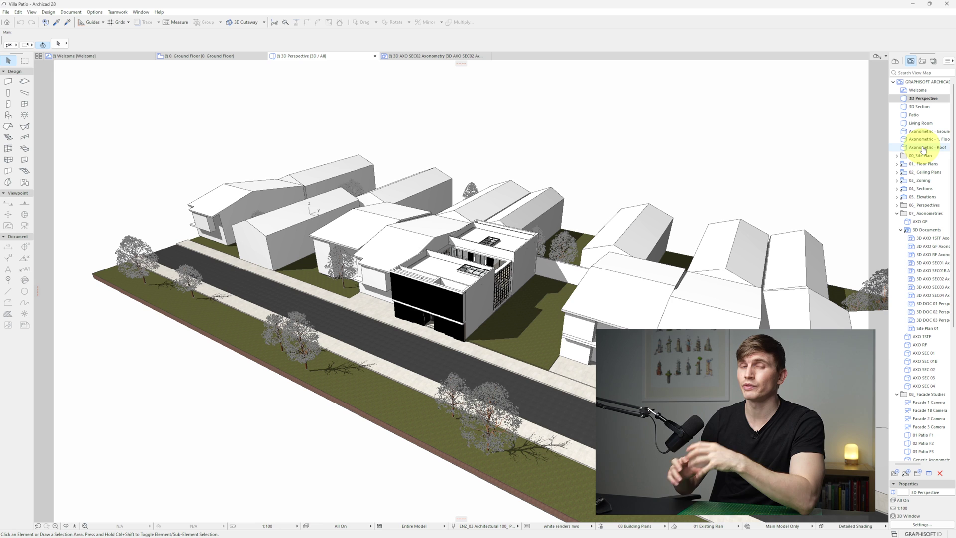
pyautogui.doubleClick(932, 320)
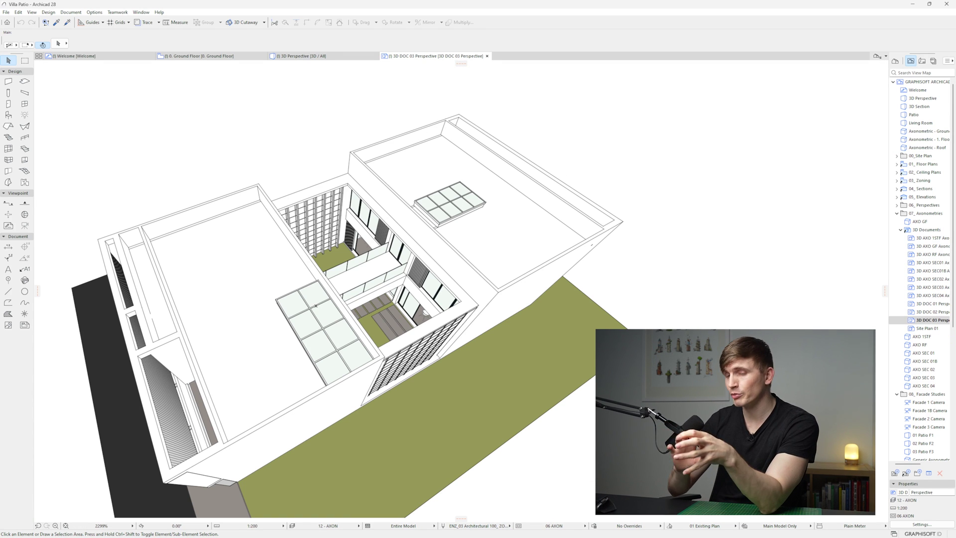
pyautogui.press('F2')
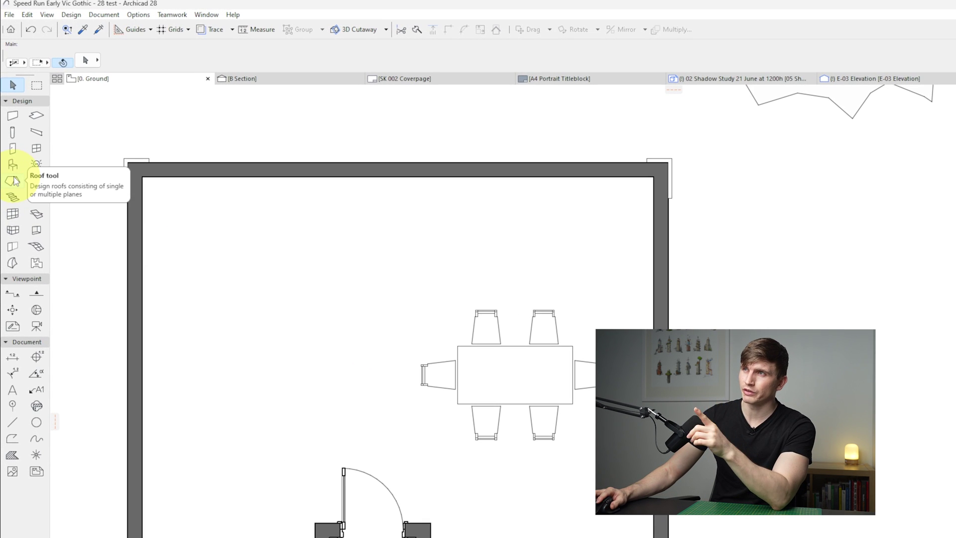
pyautogui.moveTo(17, 181)
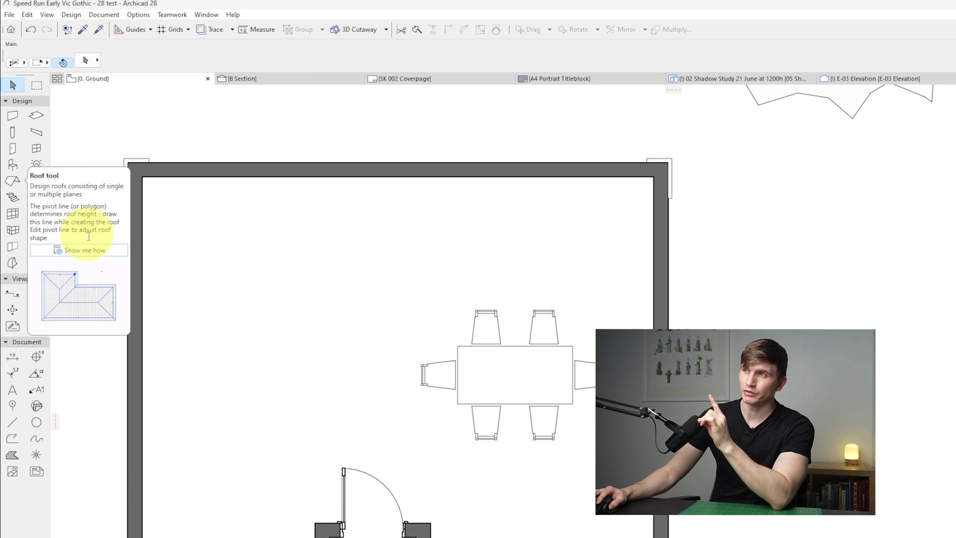
pyautogui.click(95, 250)
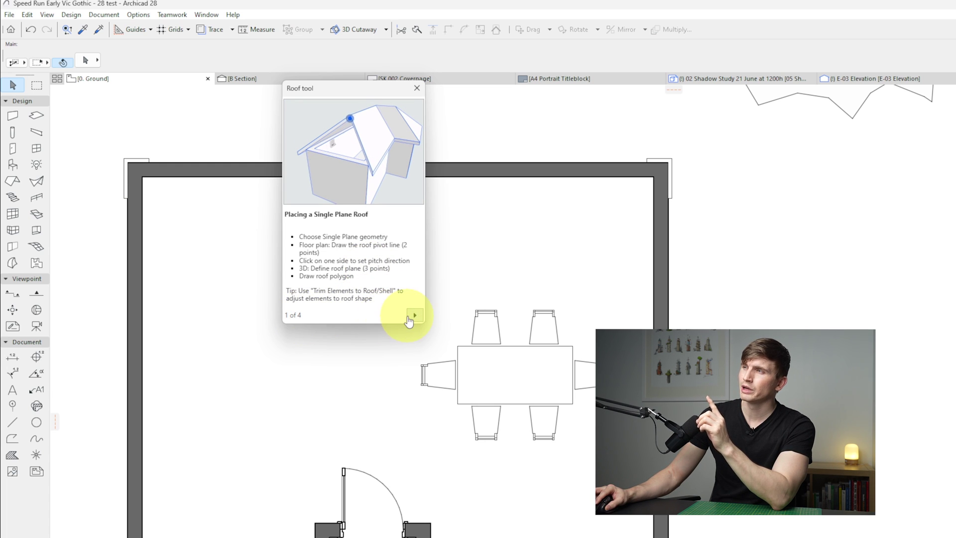
pyautogui.click(414, 316)
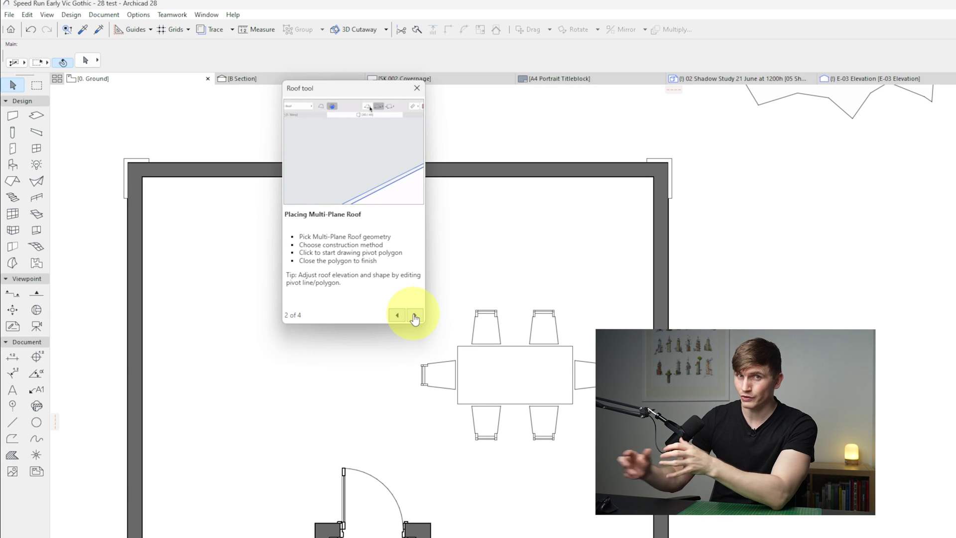
pyautogui.click(417, 89)
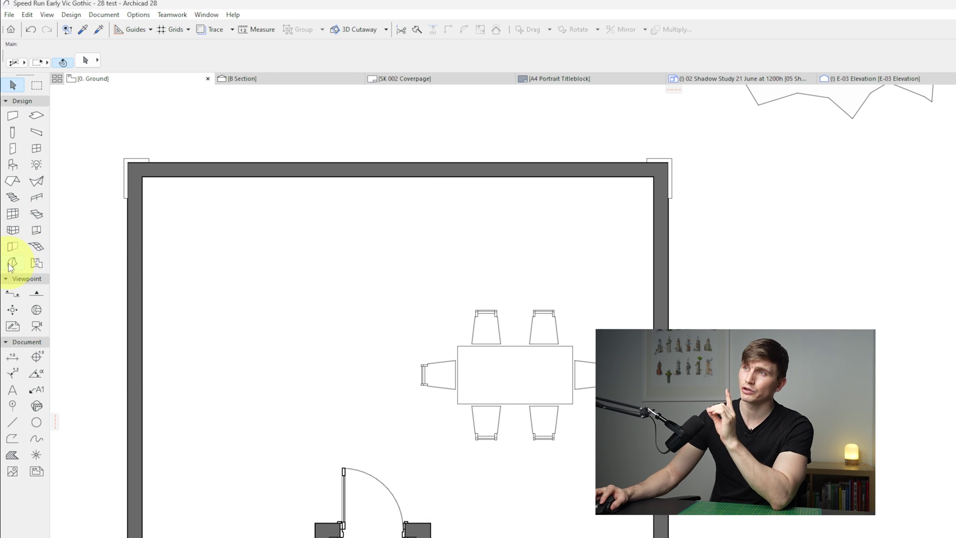
pyautogui.moveTo(9, 266)
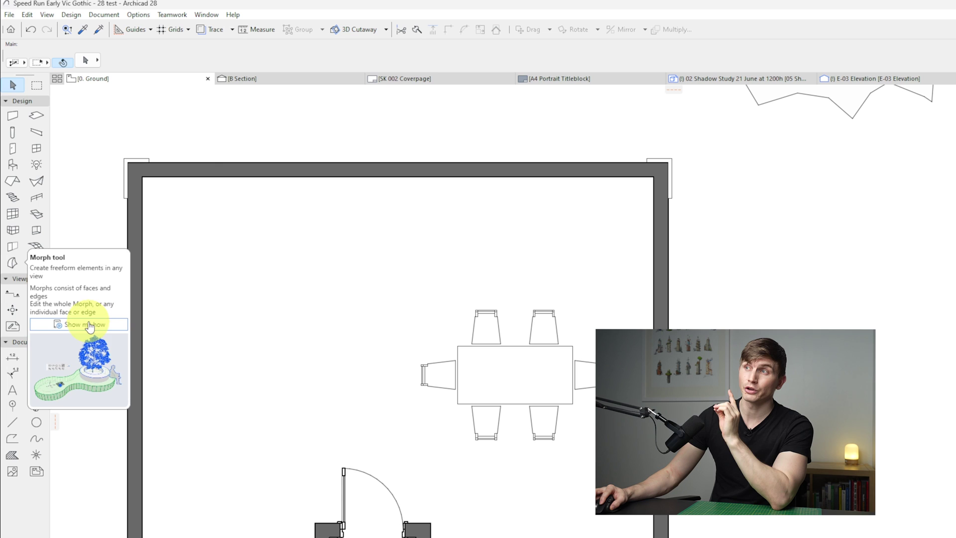
pyautogui.click(75, 321)
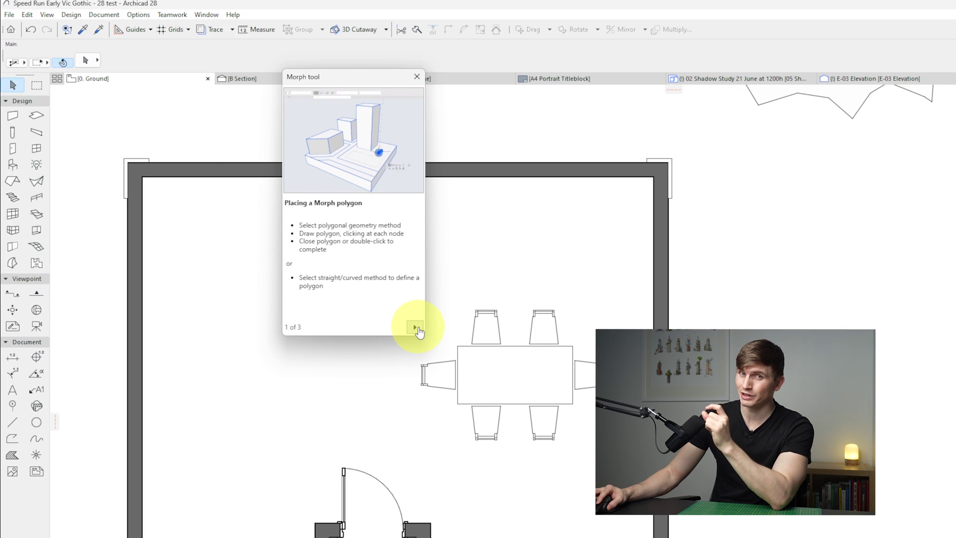
pyautogui.click(417, 328)
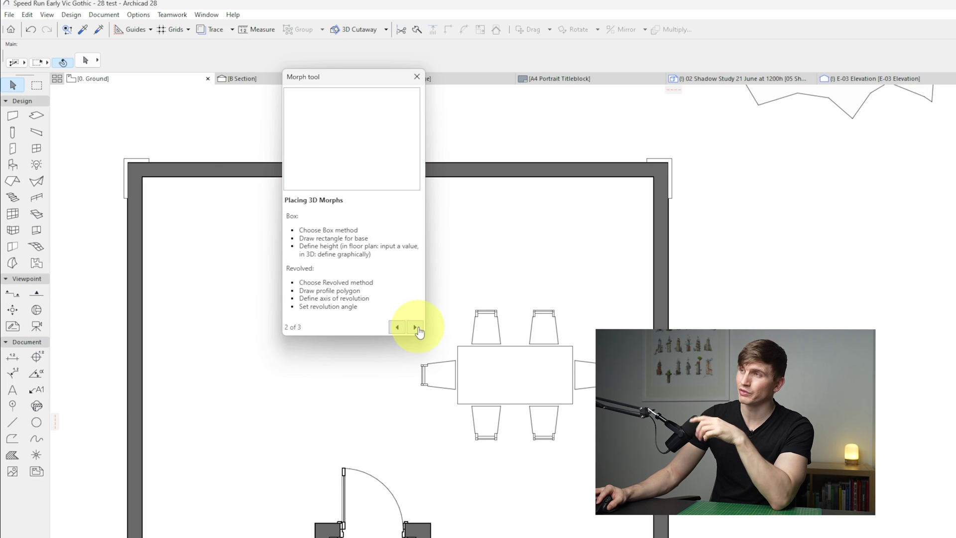
# Activate the Object and Door tools to show their Favorites.
pyautogui.click(21, 164)
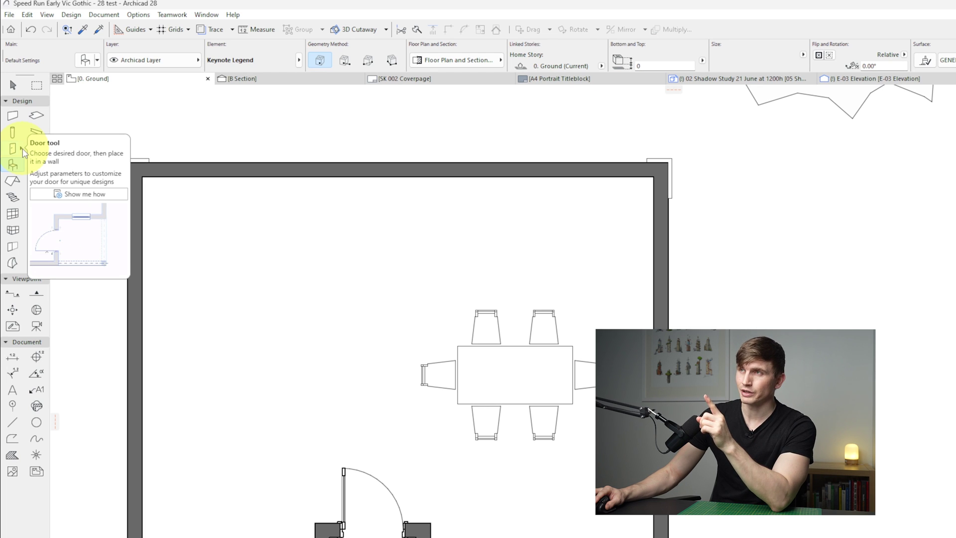
pyautogui.click(22, 150)
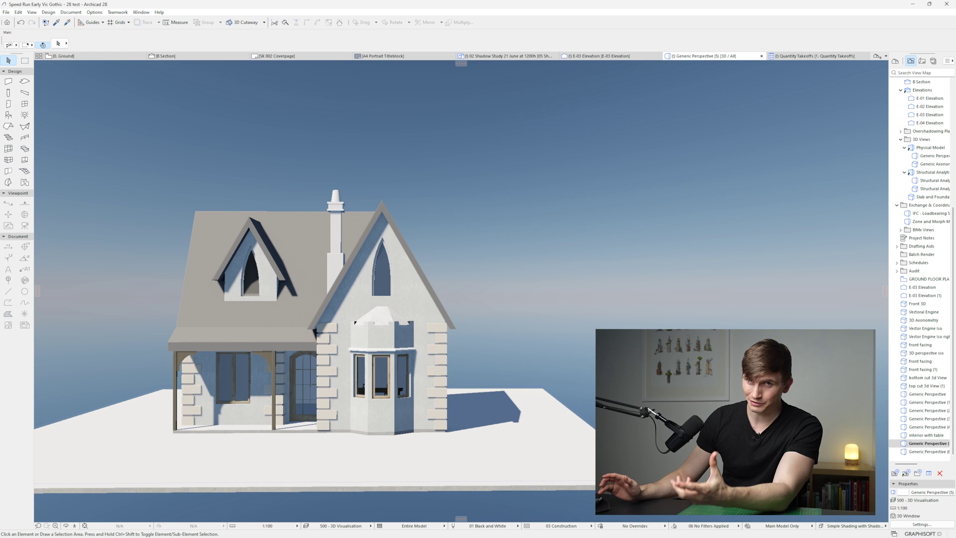
# Set the sun azimuth to 277.39° in the 3D Projection Settings.
pyautogui.moveTo(455, 441); pyautogui.dragTo(580, 292)
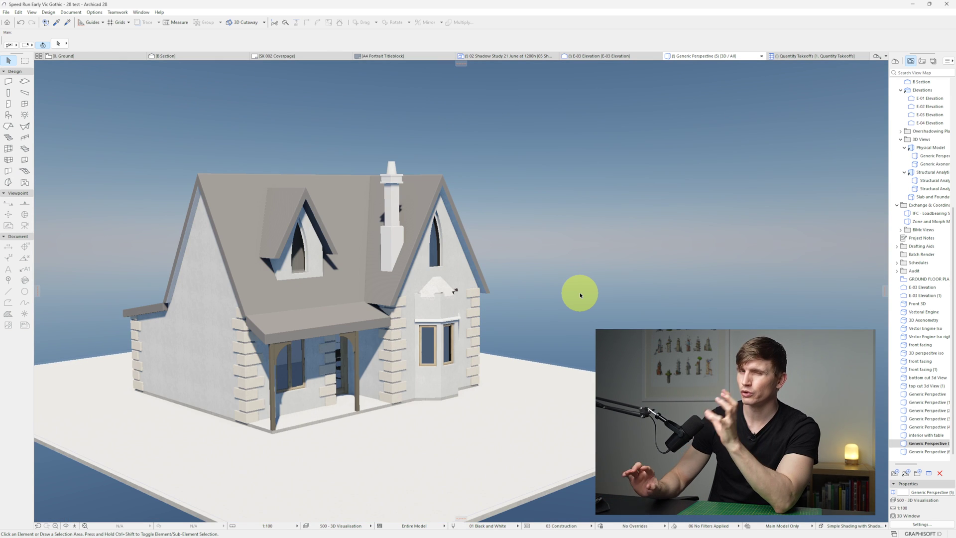
pyautogui.rightClick(505, 207)
pyautogui.click(535, 236)
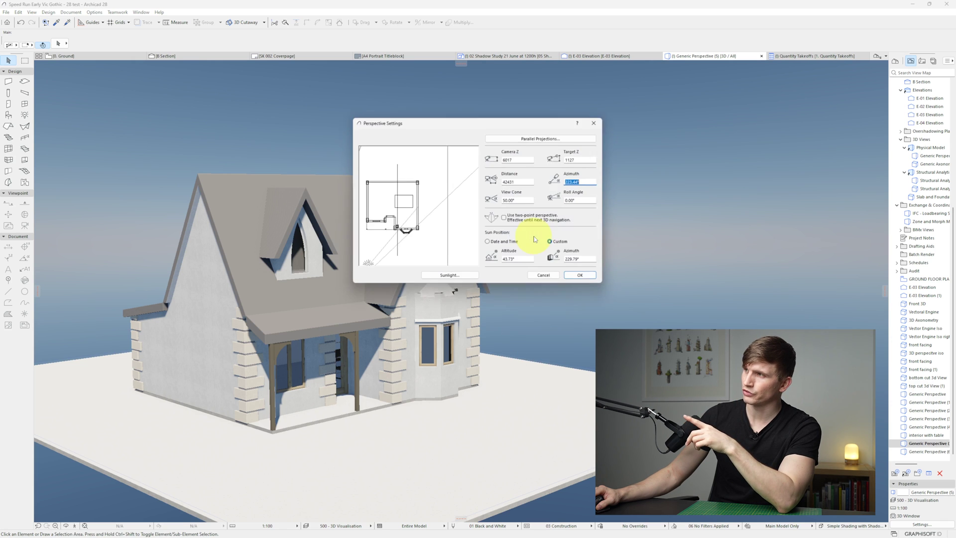
pyautogui.moveTo(368, 267); pyautogui.dragTo(427, 264)
pyautogui.click(588, 278)
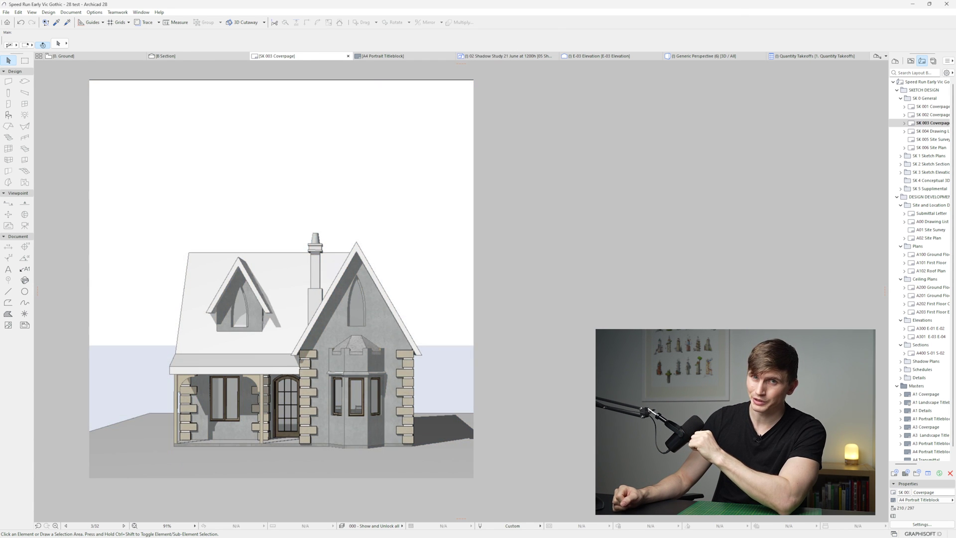
# Orbit the generic 3D perspective, then open 37. House in 100 min-1 in 3D.
pyautogui.press('F3')
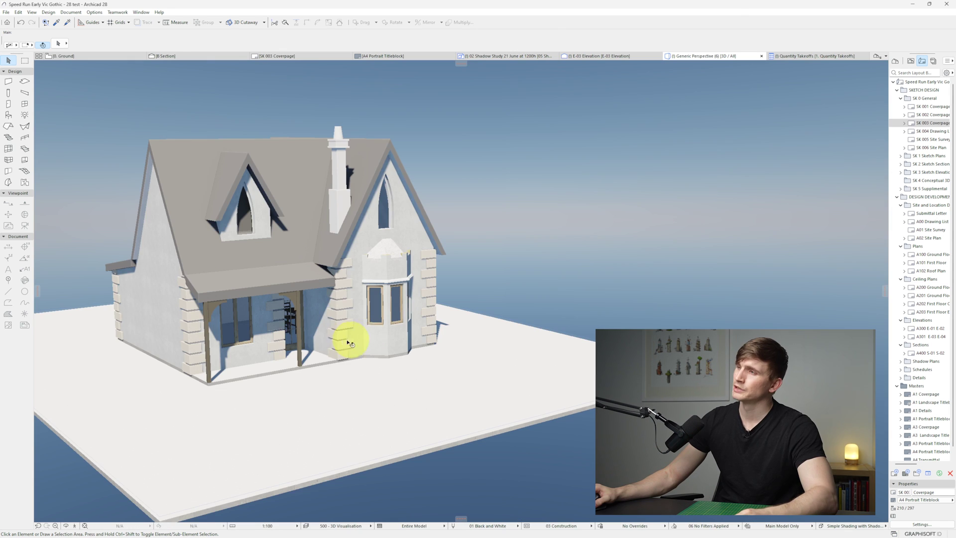
pyautogui.keyDown('shift'); pyautogui.moveTo(341, 330); pyautogui.dragTo(322, 341, button='middle'); pyautogui.keyUp('shift')
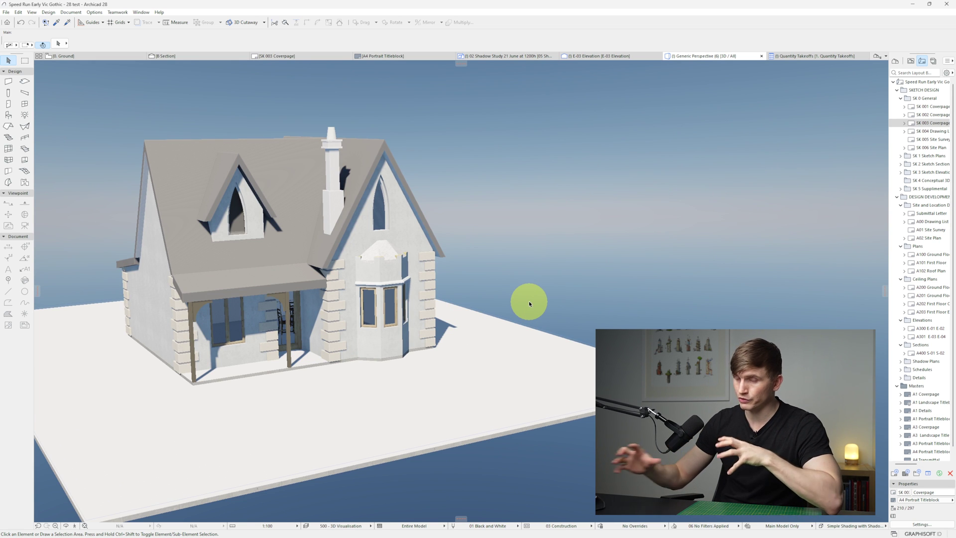
pyautogui.moveTo(440, 320)
pyautogui.keyDown('shift'); pyautogui.mouseDown(button='middle')
pyautogui.moveTo(366, 386)
pyautogui.moveTo(461, 386)
pyautogui.moveTo(260, 364)
pyautogui.moveTo(471, 369)
pyautogui.moveTo(253, 366)
pyautogui.moveTo(353, 368)
pyautogui.moveTo(224, 337)
pyautogui.mouseUp(button='middle'); pyautogui.keyUp('shift')
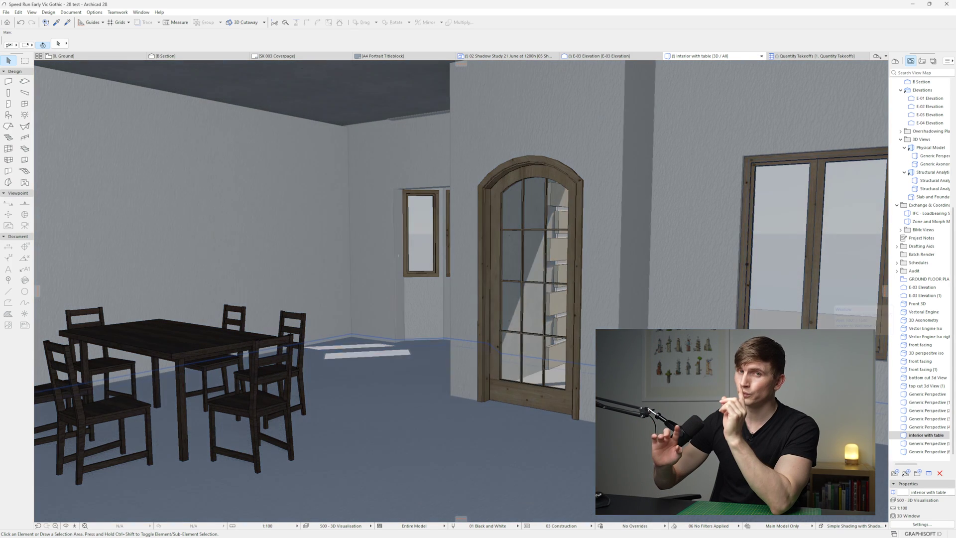
pyautogui.doubleClick(901, 438)
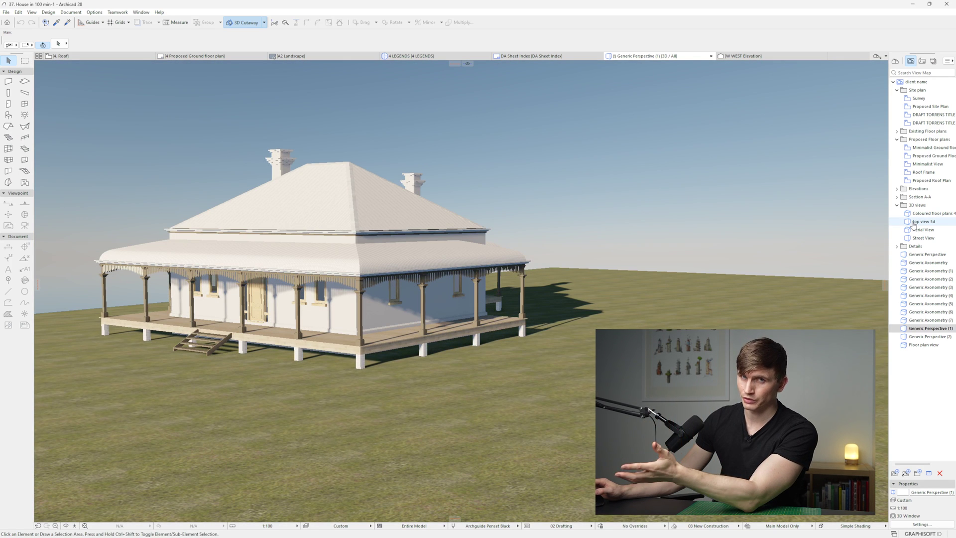
# Move the sun time into the afternoon and turn the view to face the house front.
pyautogui.rightClick(577, 120)
pyautogui.click(616, 148)
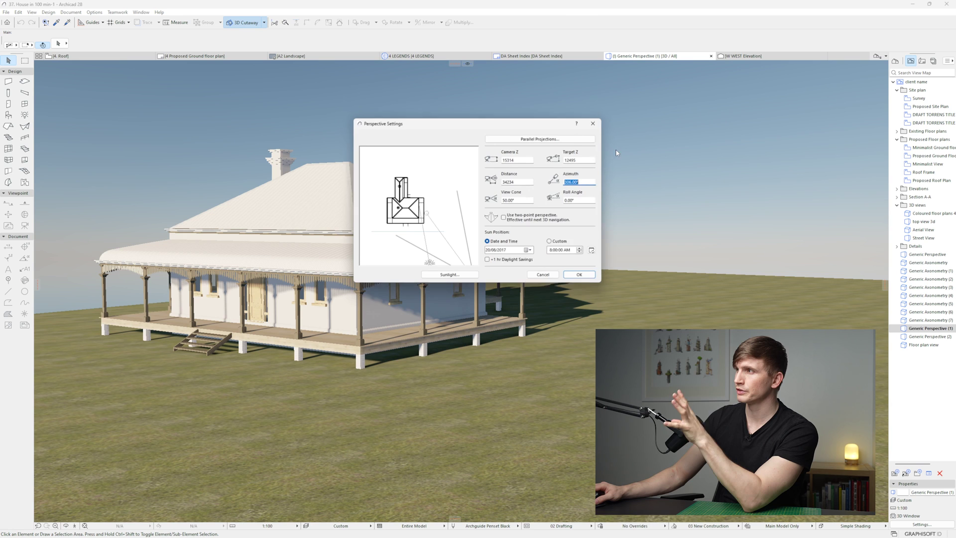
pyautogui.click(582, 250)
pyautogui.click(582, 250)
pyautogui.click(582, 250)
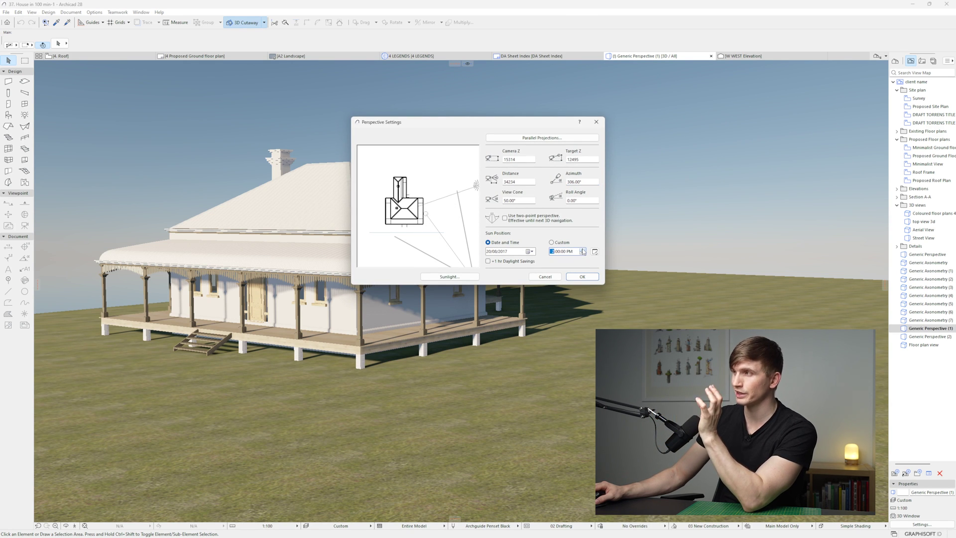
pyautogui.click(582, 250)
pyautogui.click(582, 250)
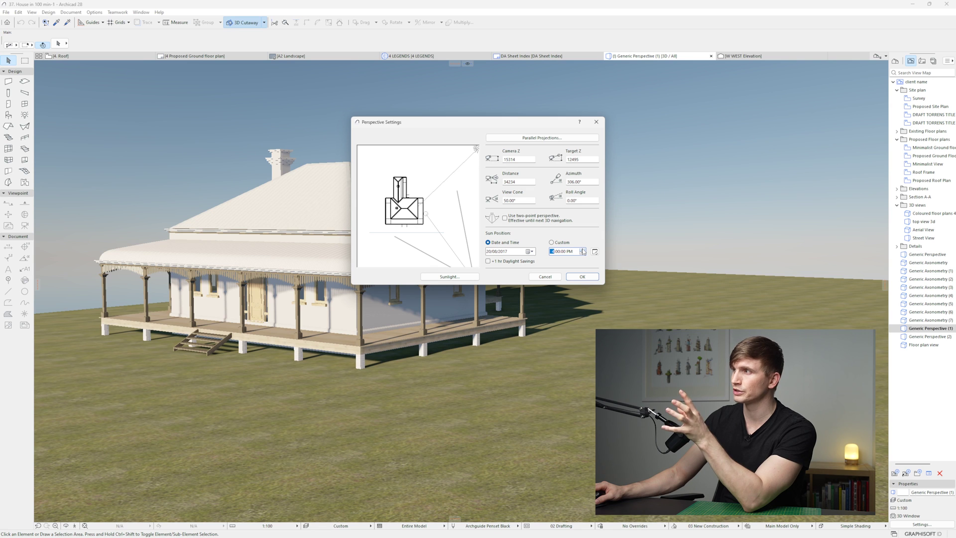
pyautogui.click(582, 276)
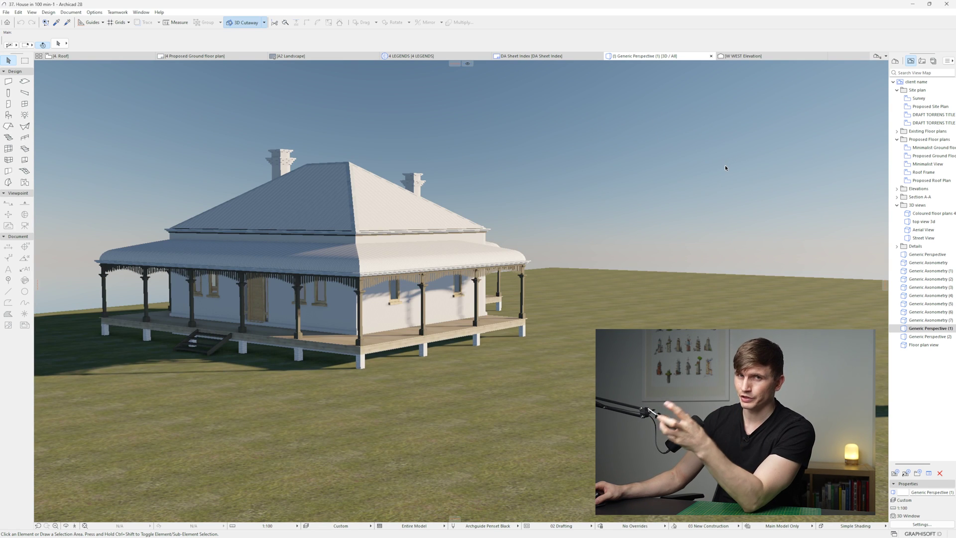
pyautogui.keyDown('shift'); pyautogui.moveTo(727, 163); pyautogui.dragTo(491, 189, button='middle'); pyautogui.keyUp('shift')
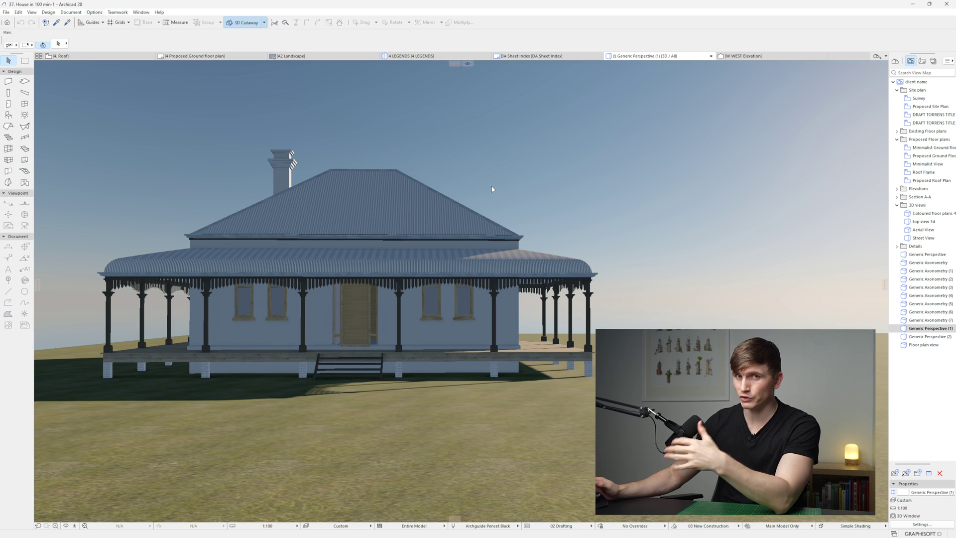
# Disable Physically Based Rendering in 3D under Work Environment > More Options.
pyautogui.click(100, 14)
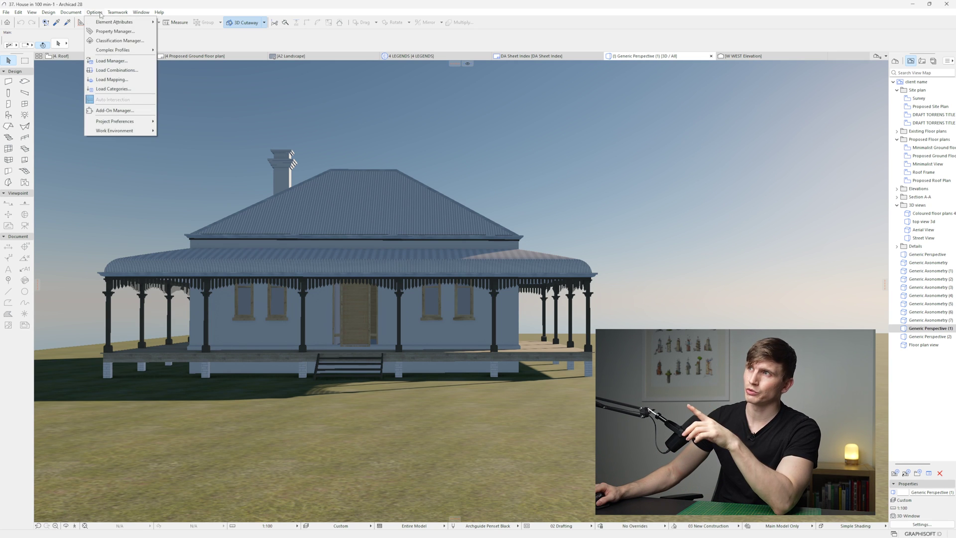
pyautogui.moveTo(133, 132)
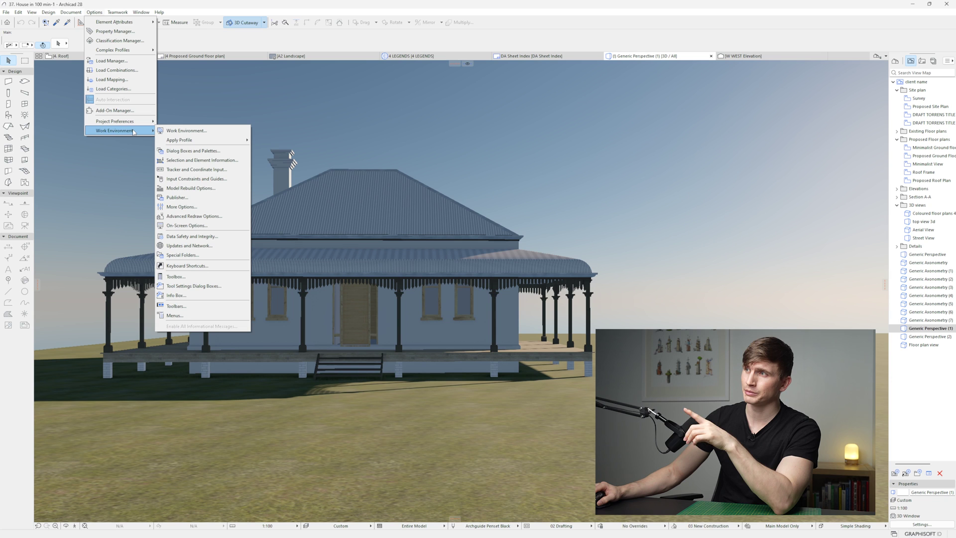
pyautogui.click(180, 206)
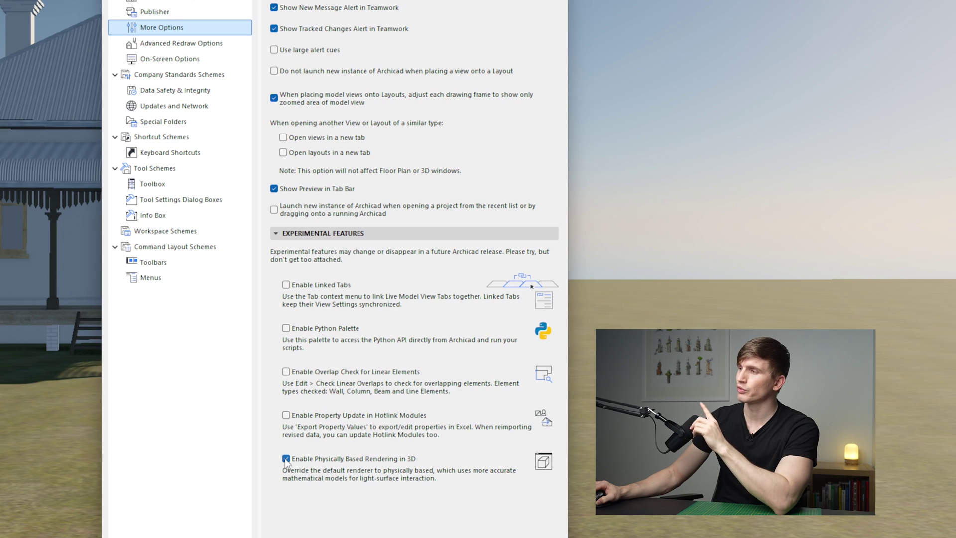
pyautogui.click(285, 458)
pyautogui.click(531, 479)
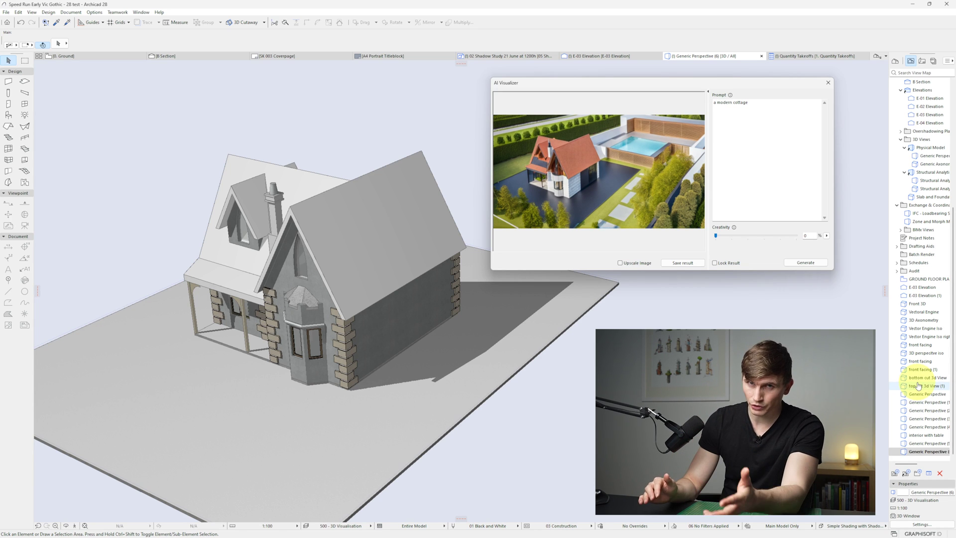
# Show the AI Visualizer palette from Window > Palettes.
pyautogui.click(141, 12)
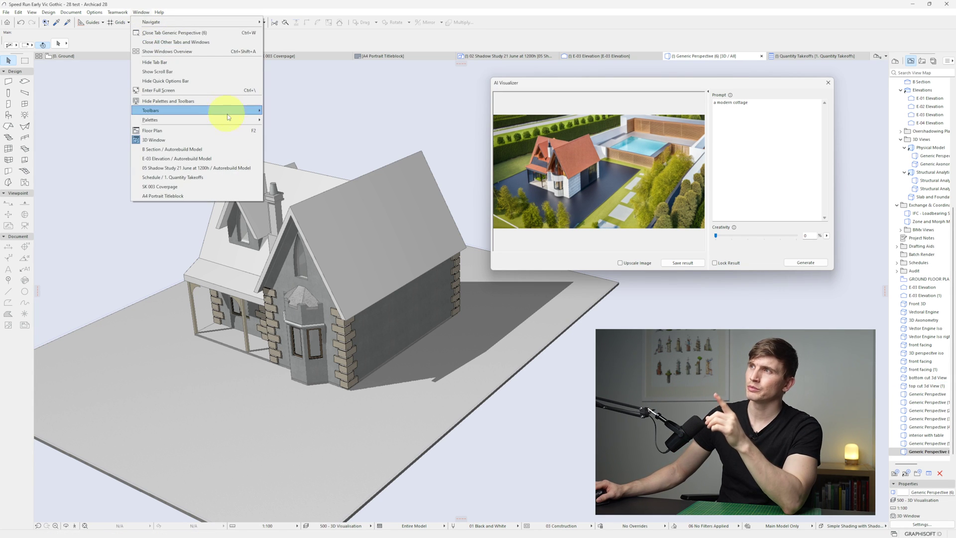
pyautogui.moveTo(234, 119)
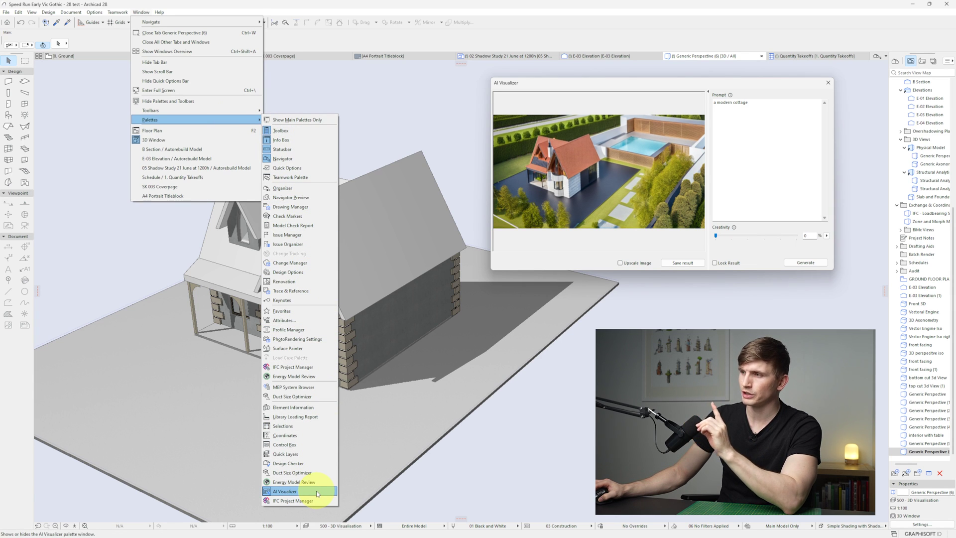
pyautogui.click(627, 86)
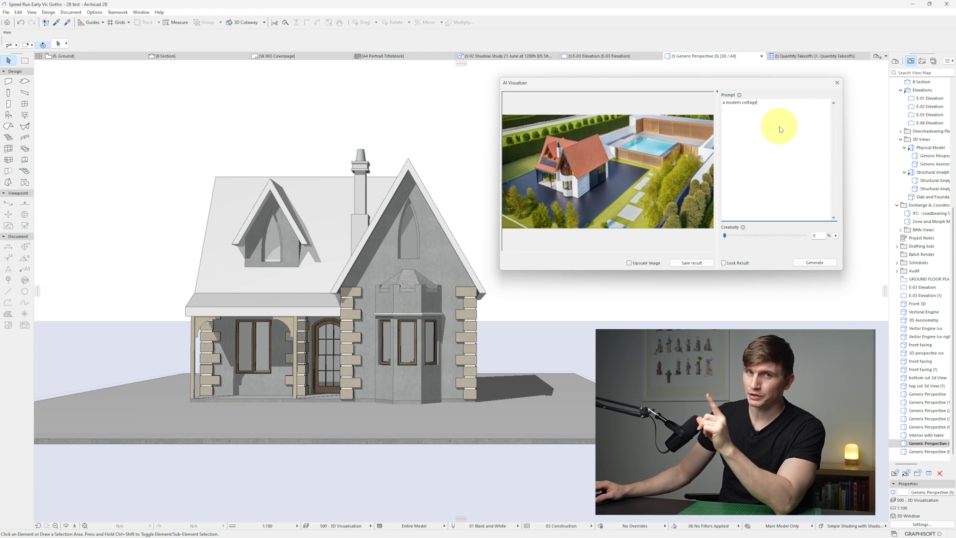
# Generate an AI render from the prompt 'a modern cottage anime style', cancelling the save.
pyautogui.hotkey('ctrl', 'a')
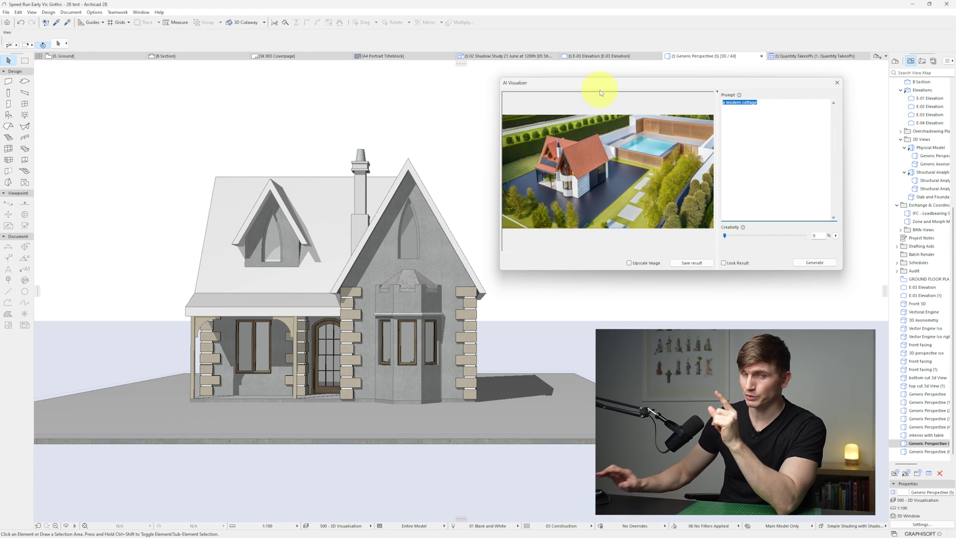
pyautogui.write('a')
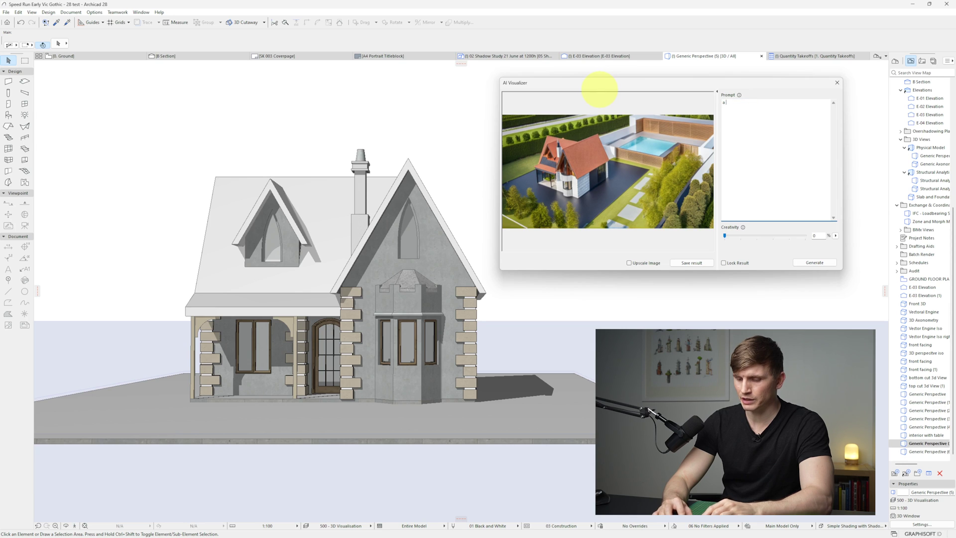
pyautogui.write(' modern cotta')
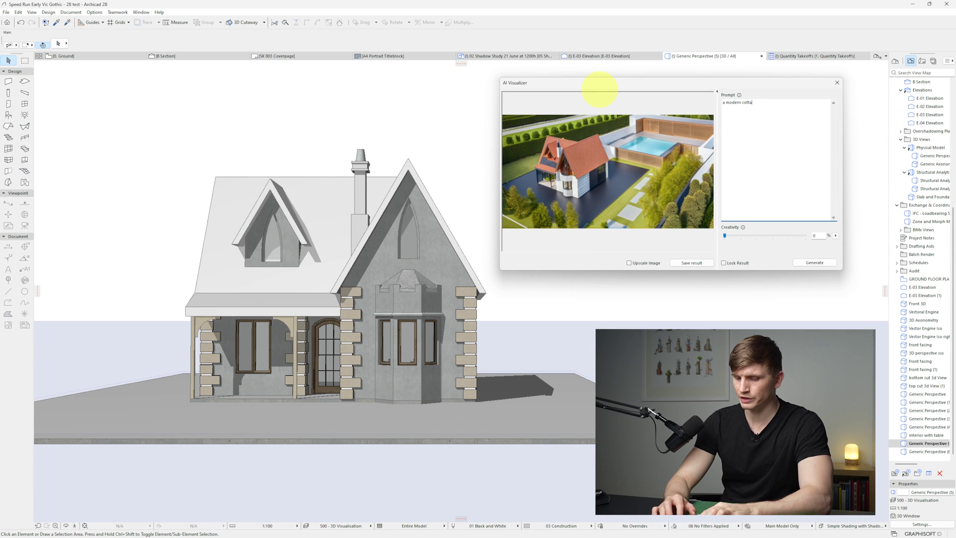
pyautogui.write('ge a')
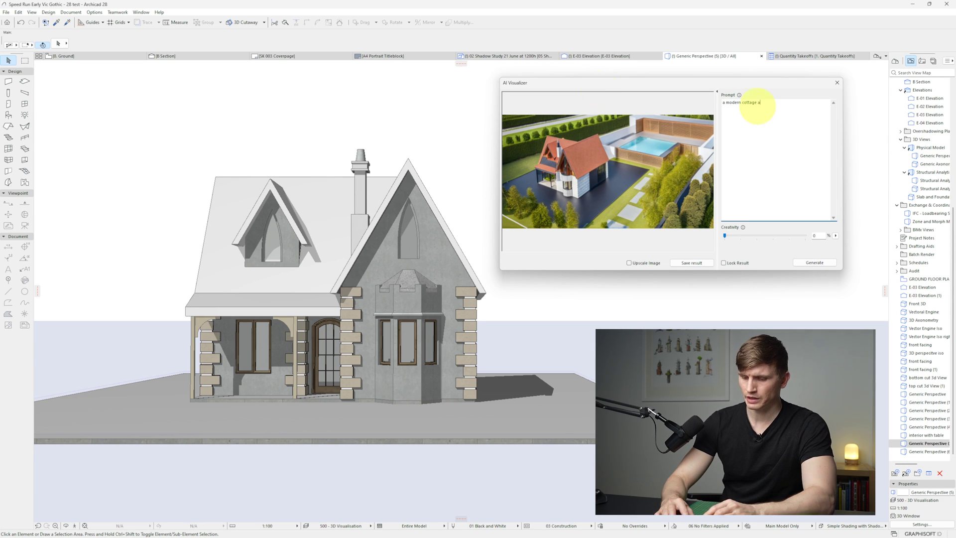
pyautogui.write('nime style')
pyautogui.click(814, 262)
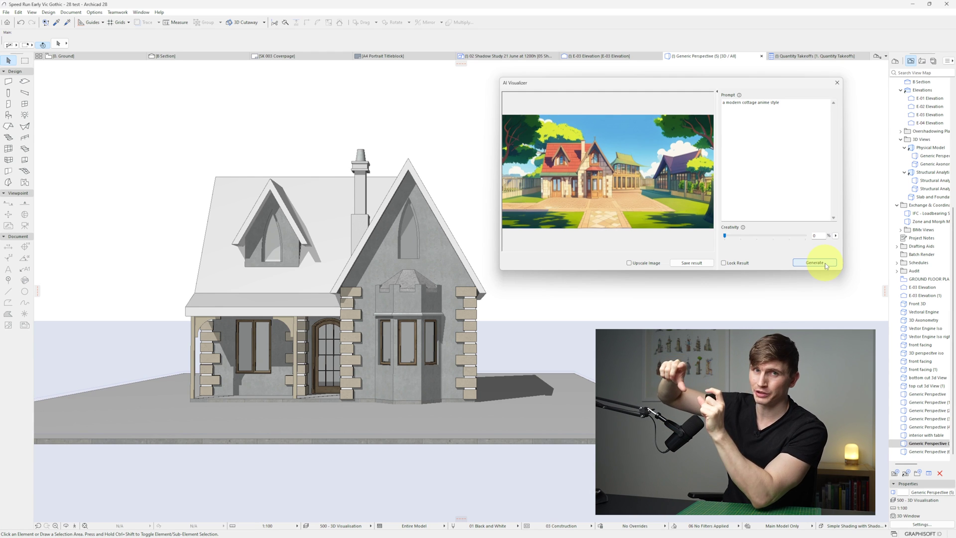
pyautogui.click(692, 262)
pyautogui.press('Escape')
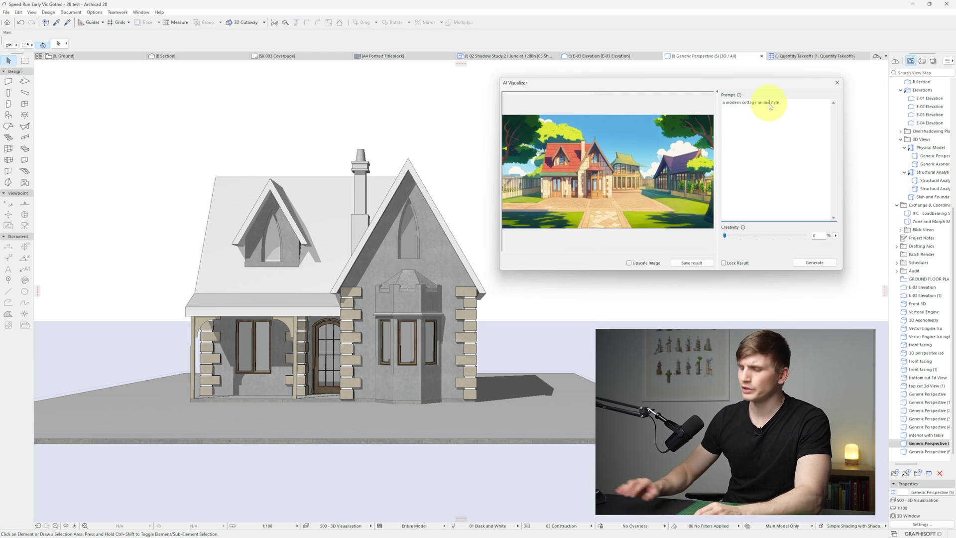
# Change the prompt to realistic style and generate from the orbited Generic Perspective (6).
pyautogui.write('realis')
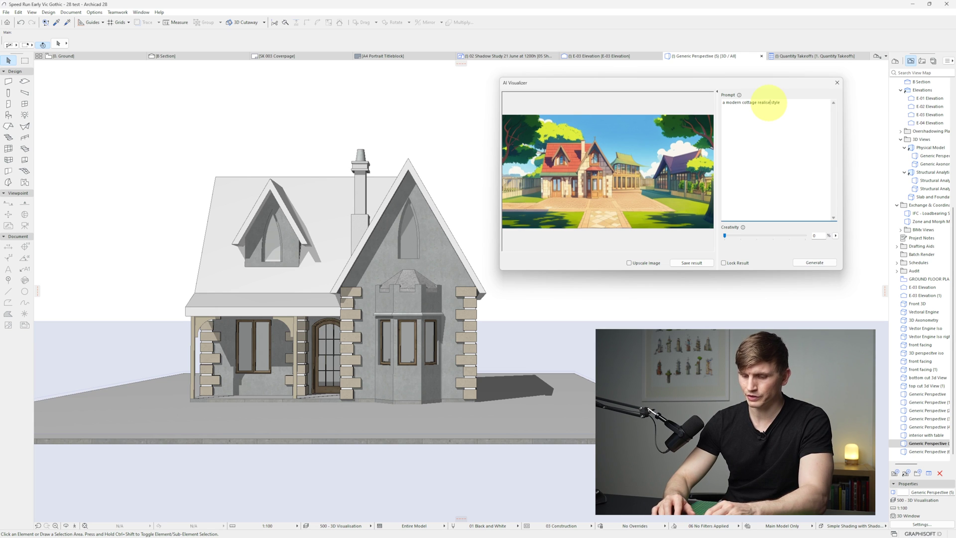
pyautogui.write('tic')
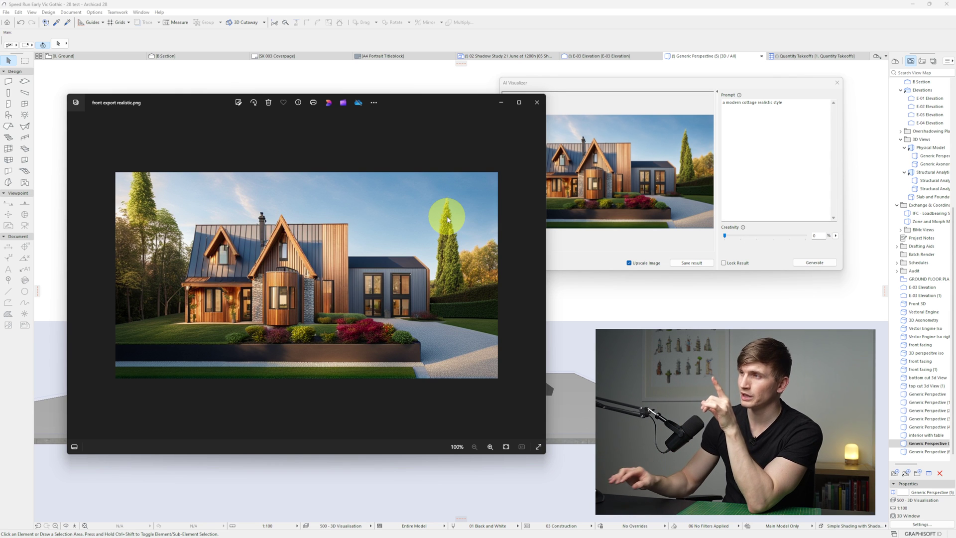
pyautogui.hotkey('alt', 'F4')
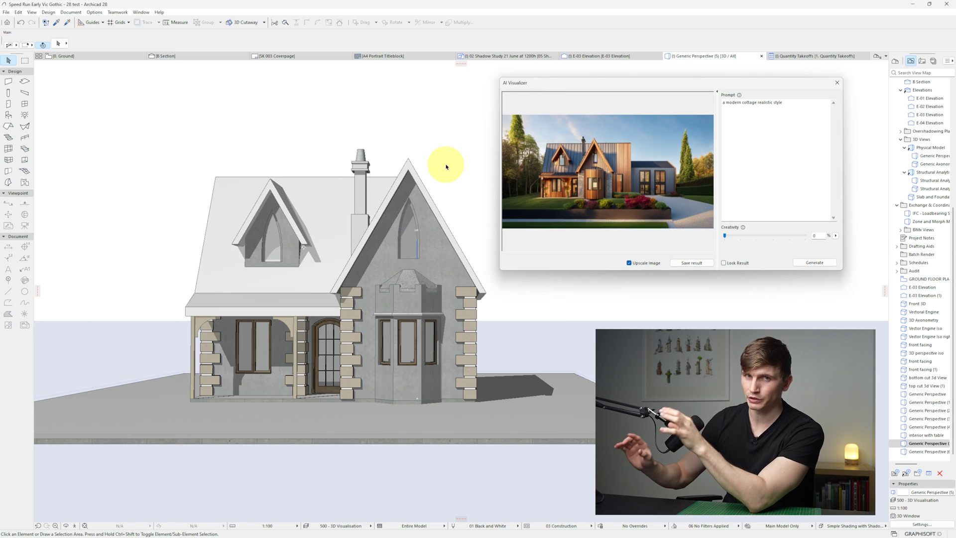
pyautogui.doubleClick(920, 451)
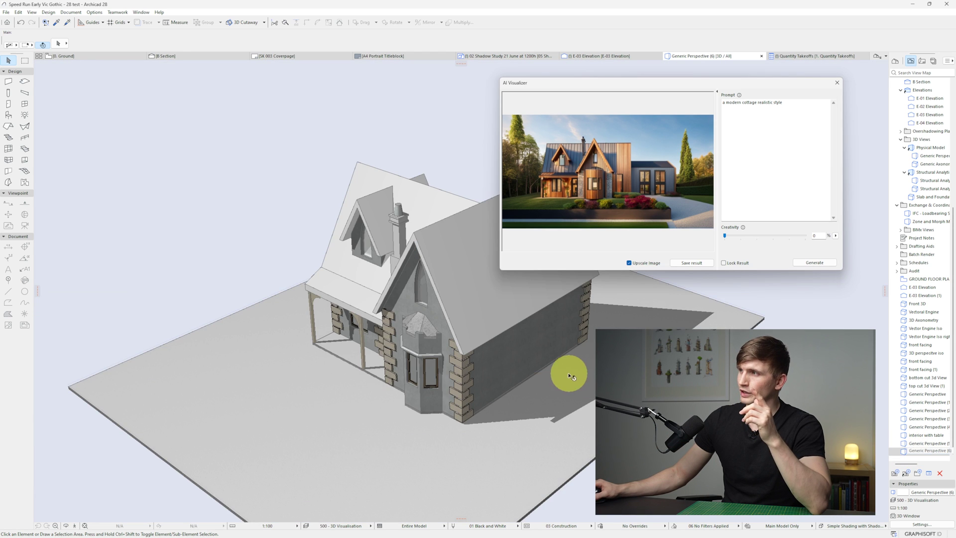
pyautogui.moveTo(563, 373); pyautogui.dragTo(498, 367)
pyautogui.click(853, 252)
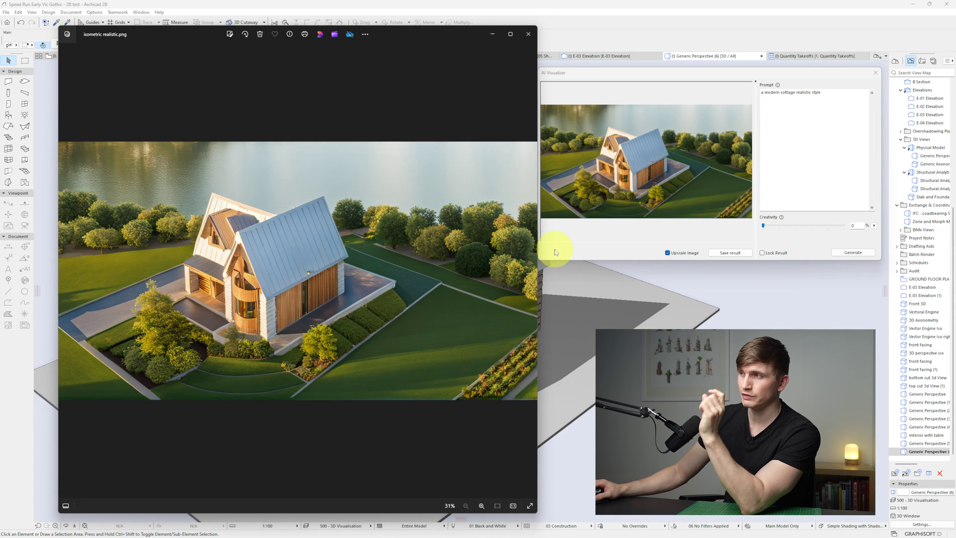
# Zoom and pan around isometric realistic.png in Photos, then close it.
pyautogui.scroll(5, 267, 271)
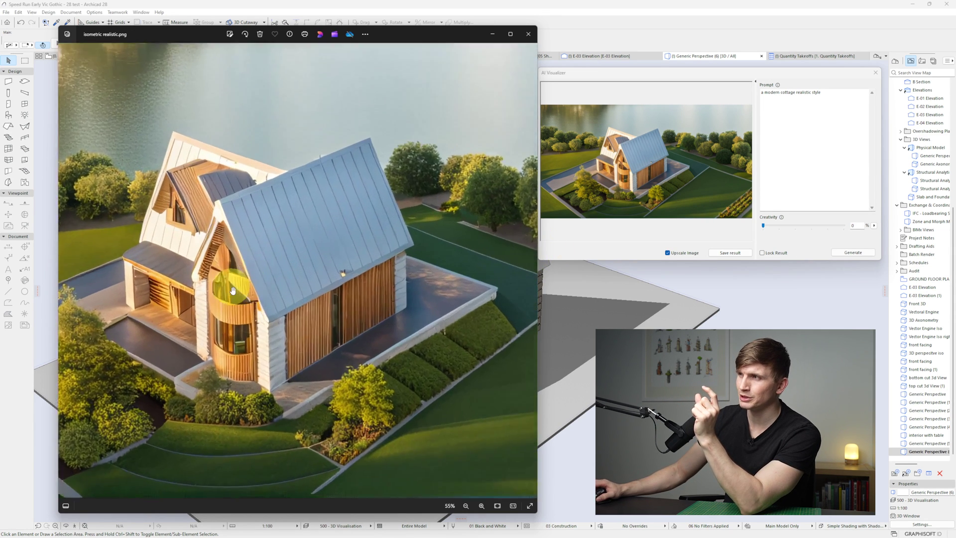
pyautogui.moveTo(236, 301); pyautogui.dragTo(313, 313)
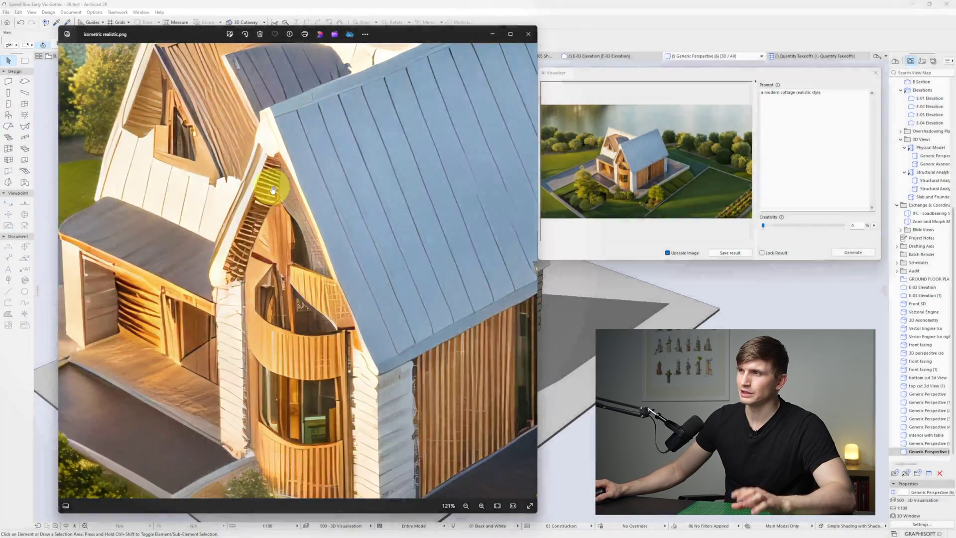
pyautogui.scroll(-2, 273, 191)
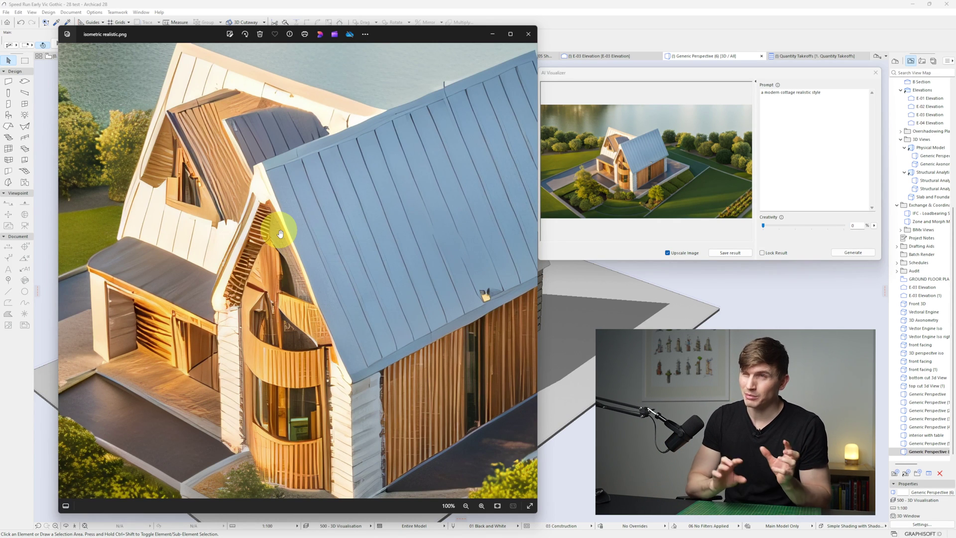
pyautogui.scroll(-3, 281, 233)
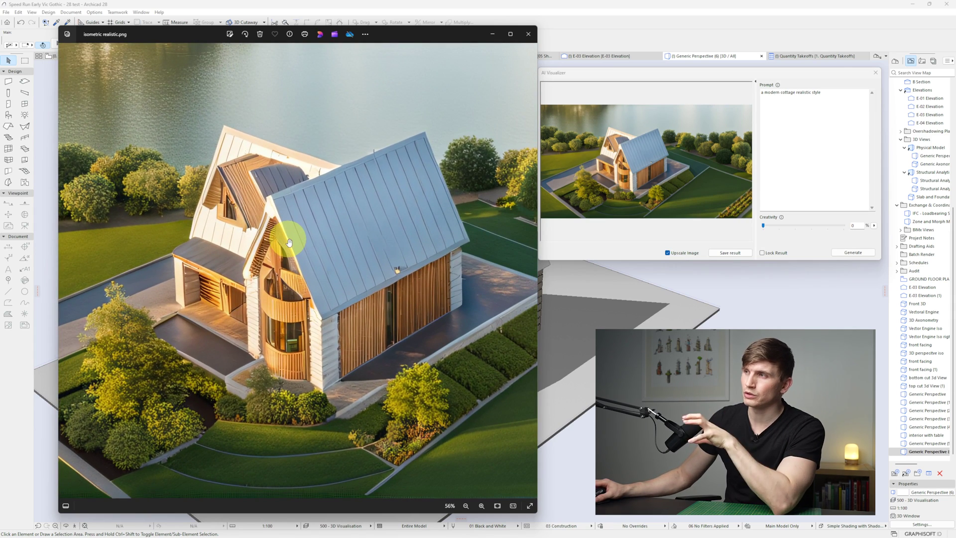
pyautogui.click(647, 159)
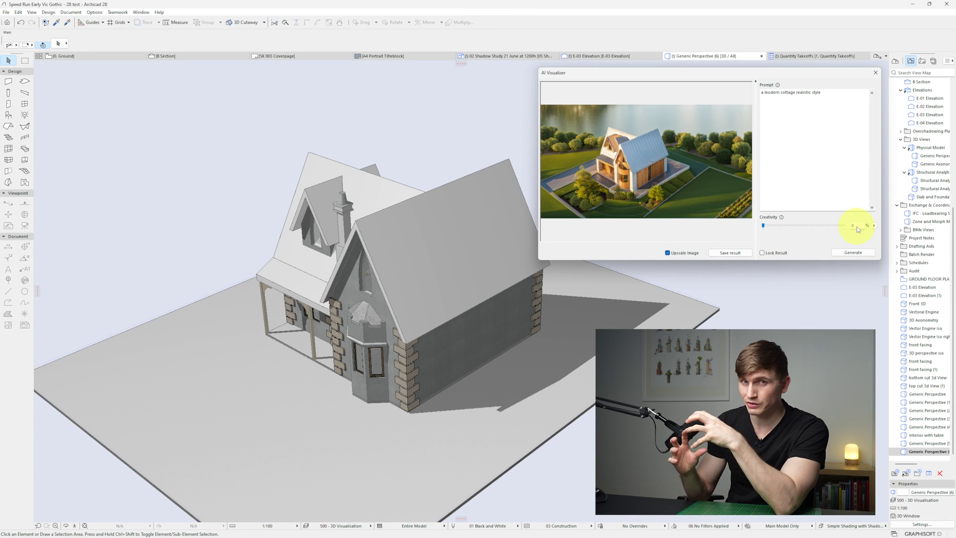
# Raise AI creativity to 90% and render the Generic Perspective (5) front view.
pyautogui.click(835, 226)
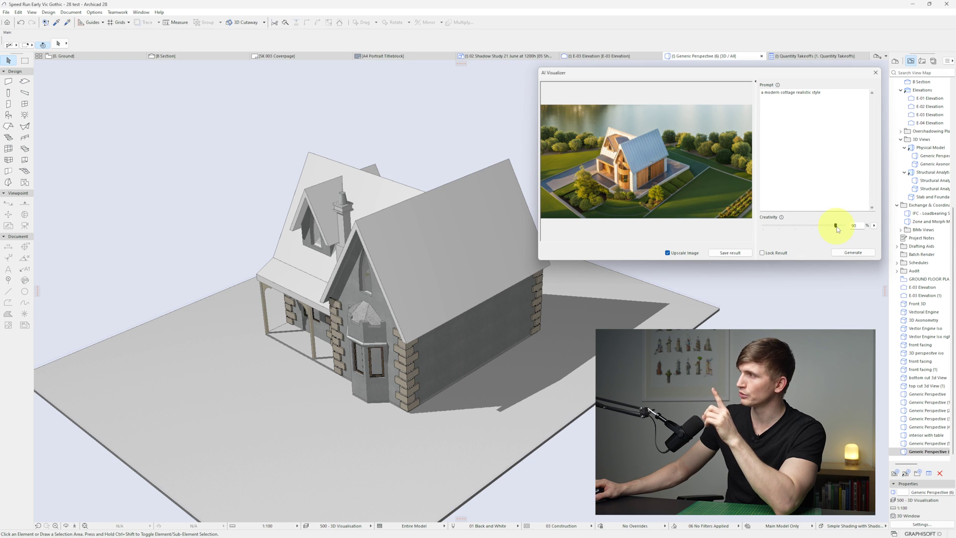
pyautogui.doubleClick(926, 443)
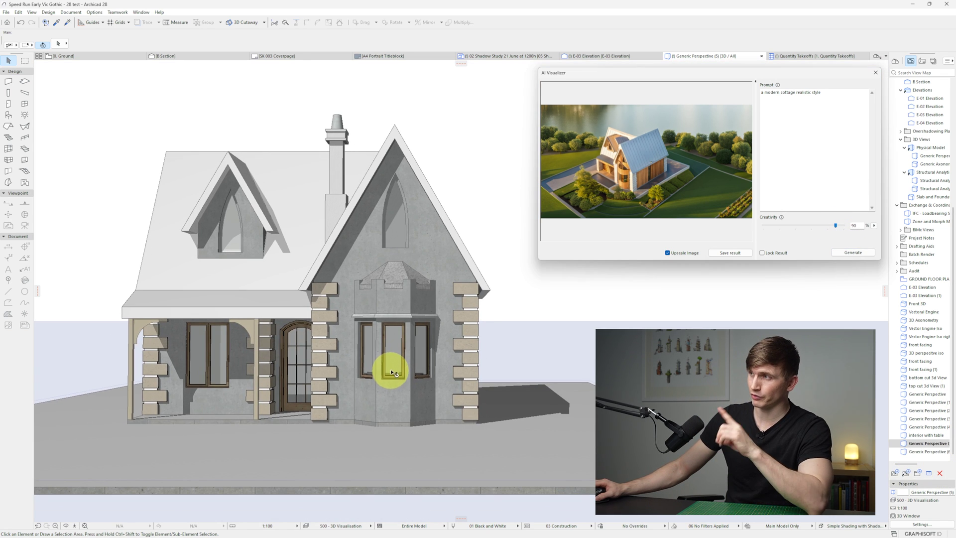
pyautogui.click(863, 252)
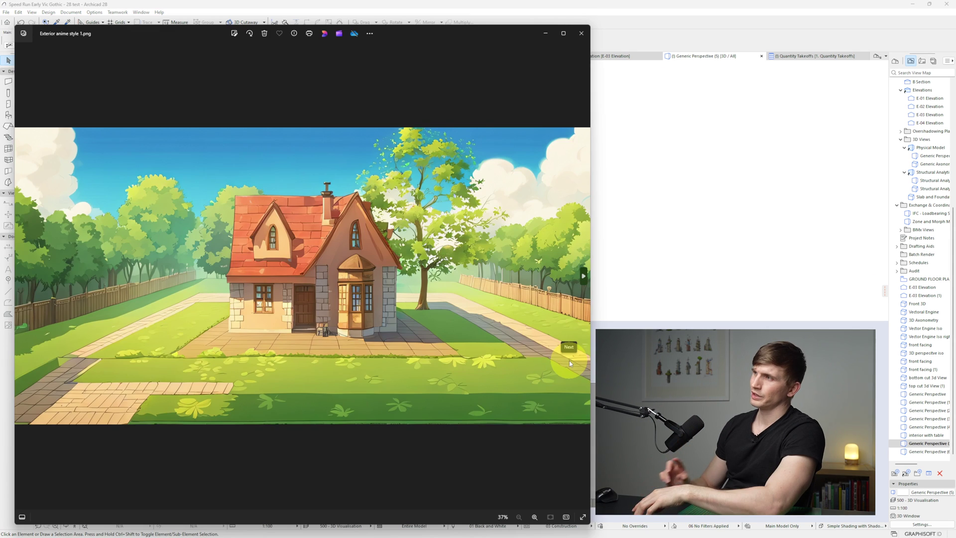
# Page through the anime-style house renders up to anime style 5.
pyautogui.click(569, 363)
pyautogui.click(570, 363)
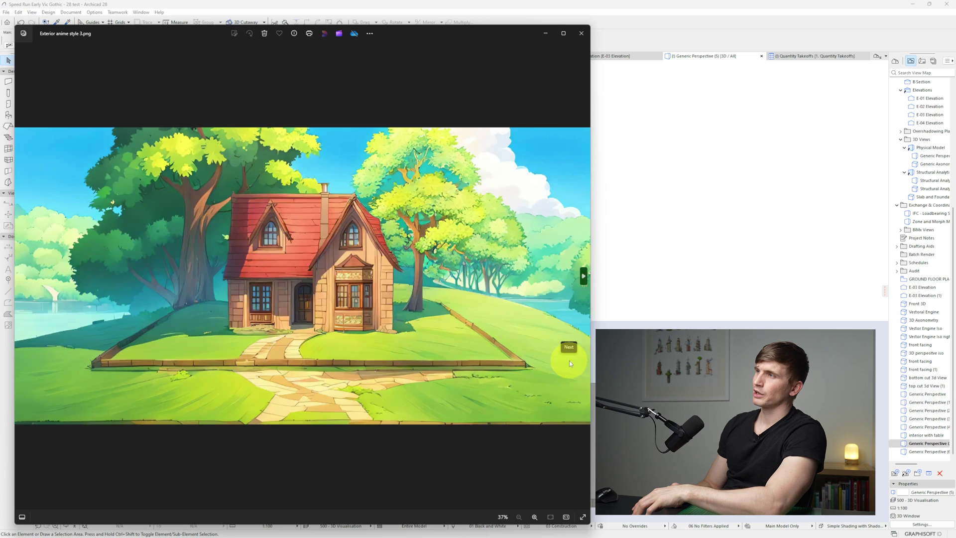
pyautogui.click(570, 363)
pyautogui.click(570, 363)
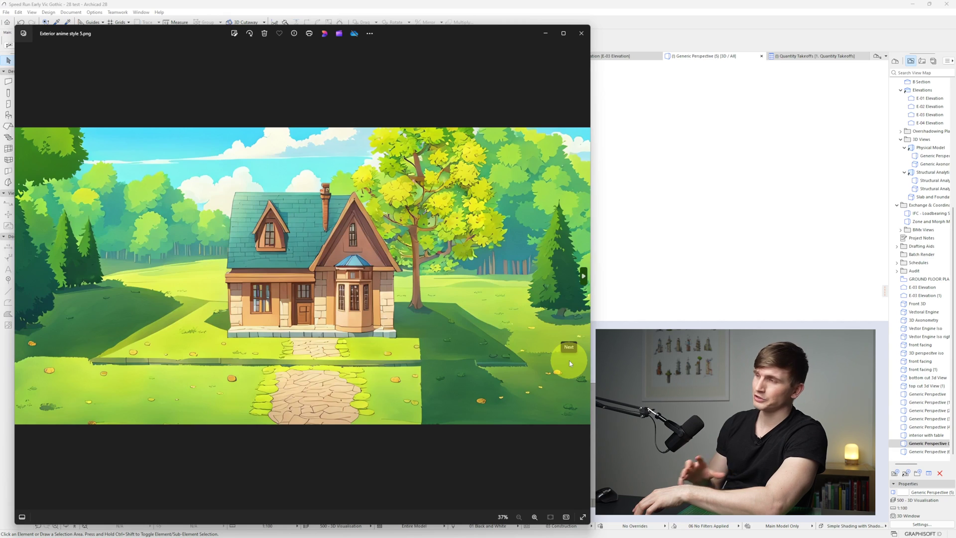
# Step through the AI exterior results at 0, 10 and 90% creativity up to iso 3.
pyautogui.click(568, 360)
pyautogui.press('Right')
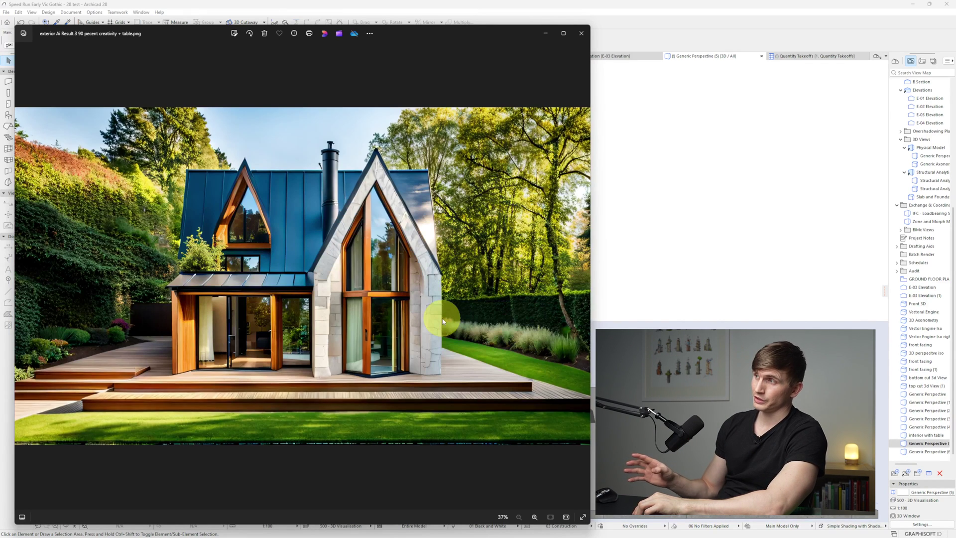
pyautogui.press('Right')
pyautogui.press('Right')
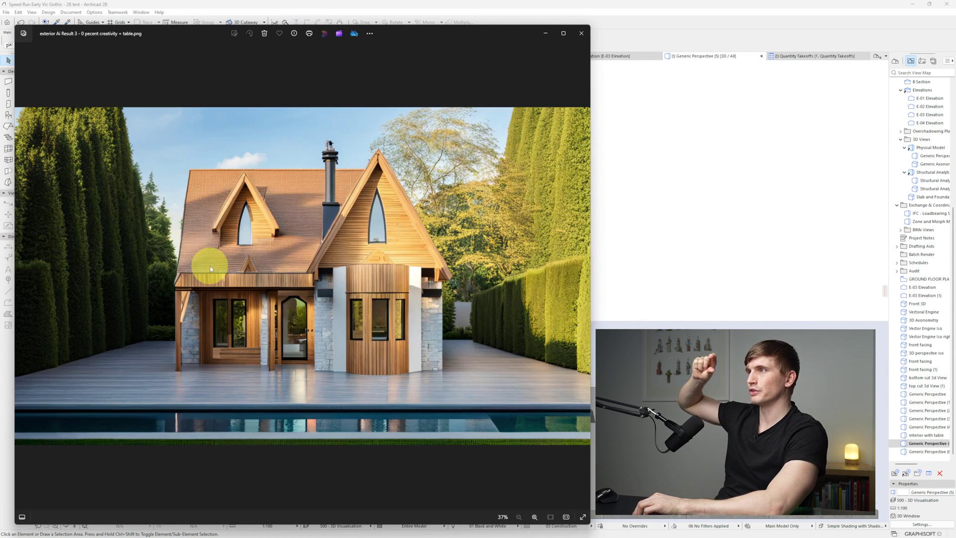
pyautogui.press('Right')
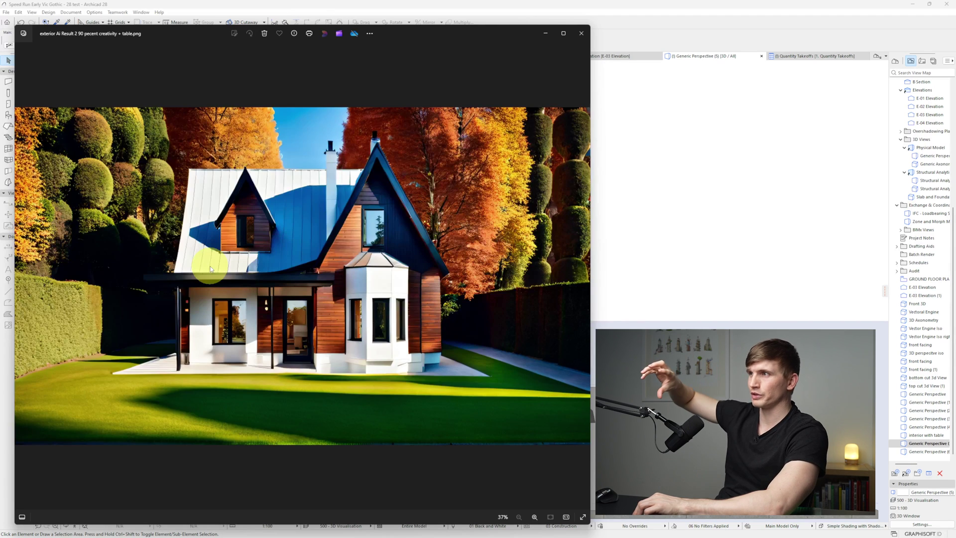
pyautogui.press('Right')
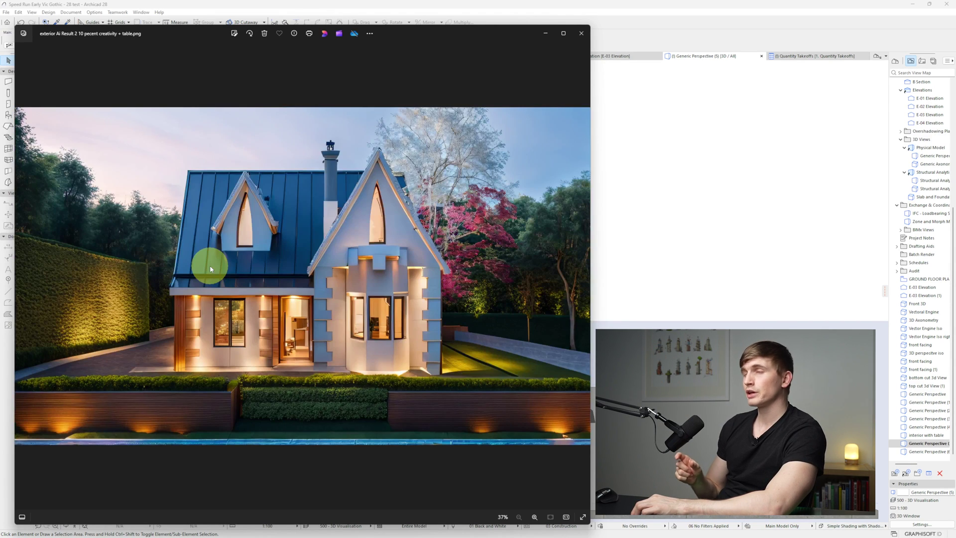
pyautogui.press('Right')
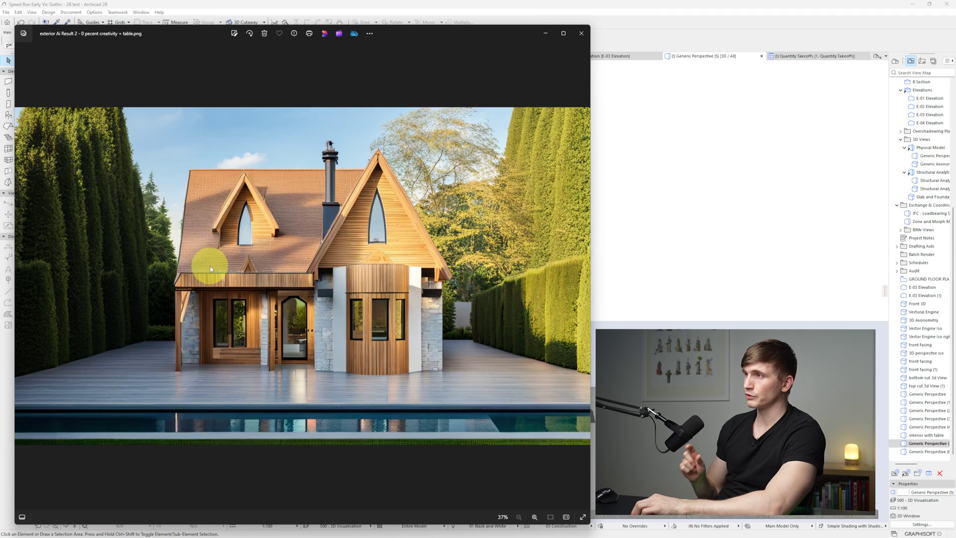
pyautogui.press('Right')
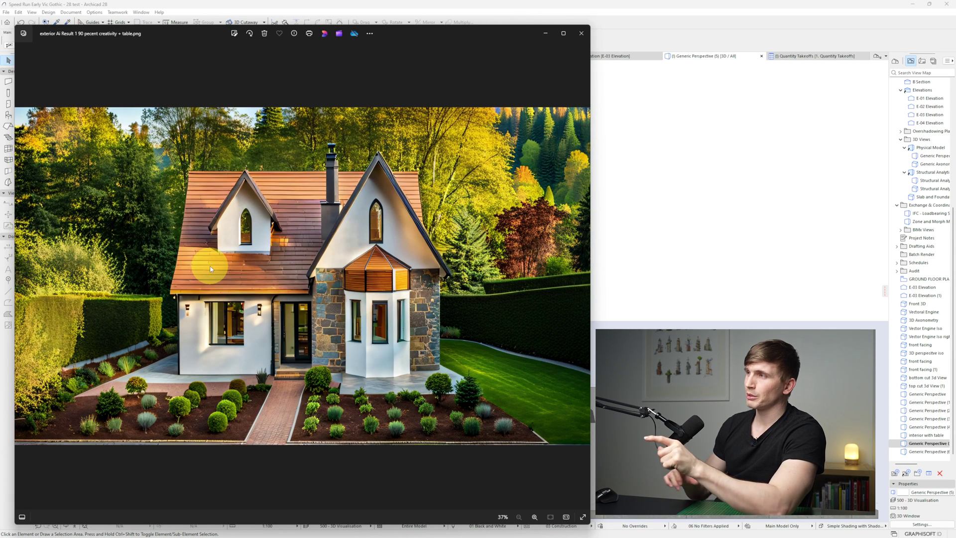
pyautogui.press('Right')
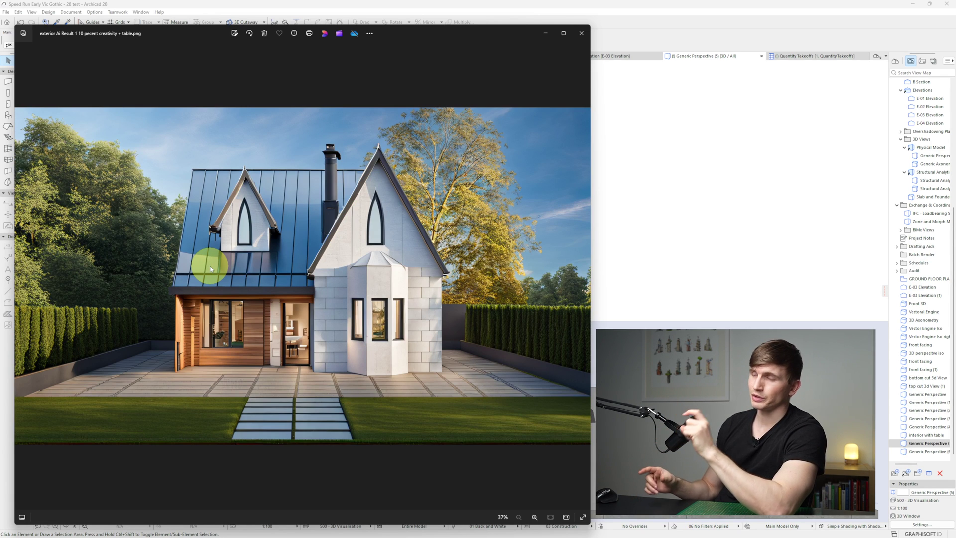
pyautogui.press('Right')
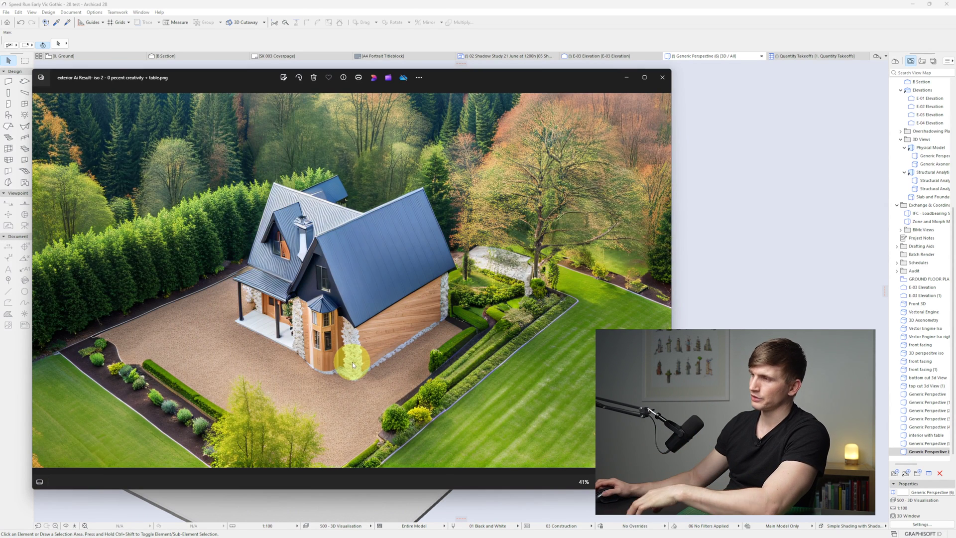
pyautogui.press('Right')
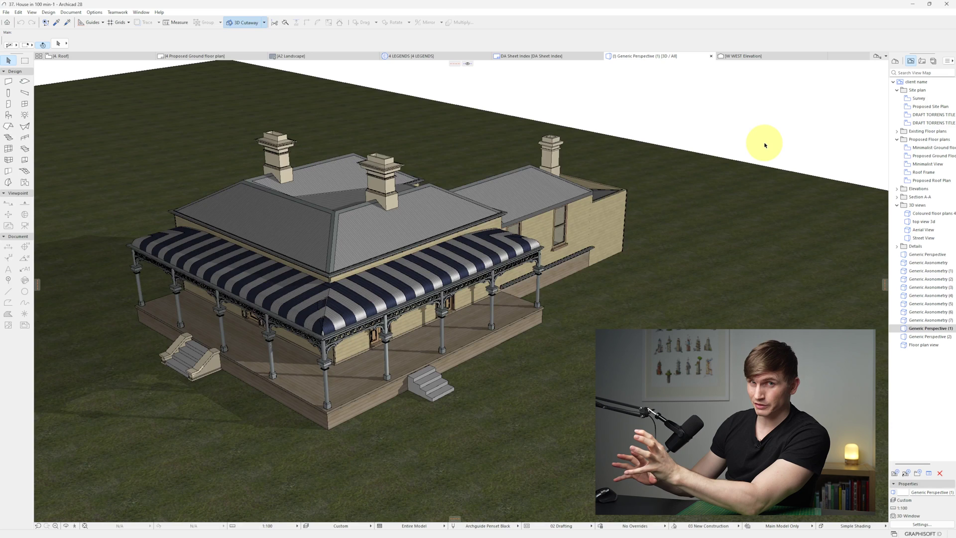
# Switch back to Archicad's Early Vic Gothic ground floor plan with the dining table.
pyautogui.hotkey('alt', 'Tab')
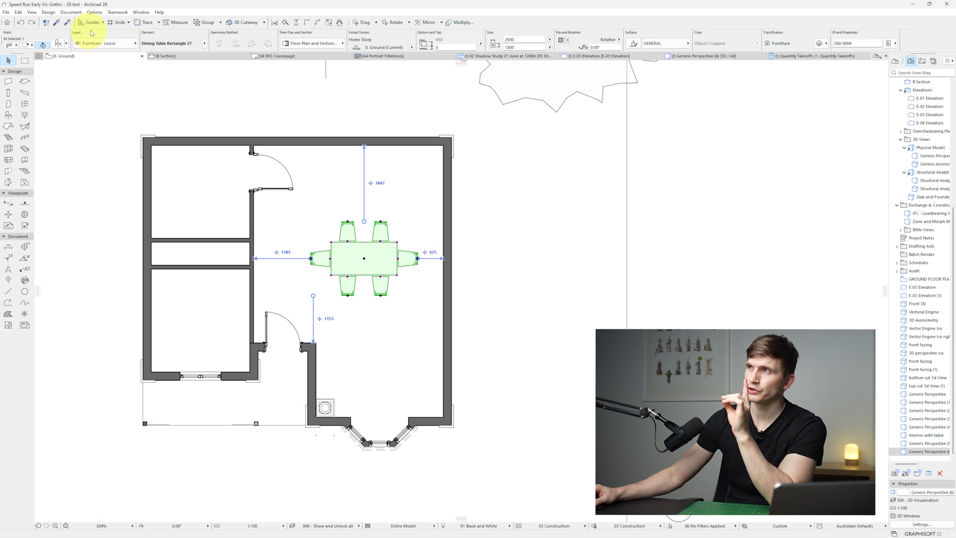
# Make distance guides measure to door/window nominal size endpoints, checking the double sash window.
pyautogui.click(102, 24)
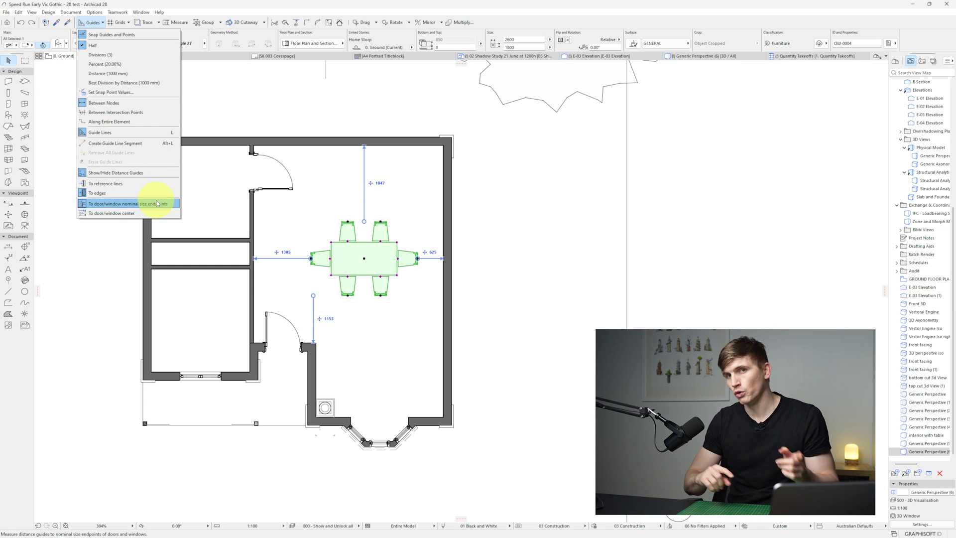
pyautogui.click(157, 203)
pyautogui.click(209, 377)
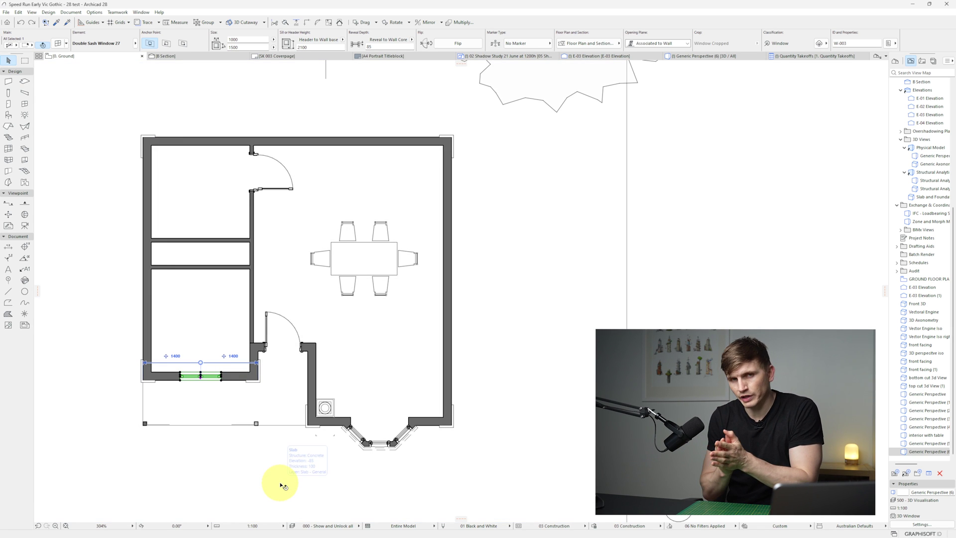
# Add a custom distance from the wall end and move the dining table to 3000.
pyautogui.click(368, 262)
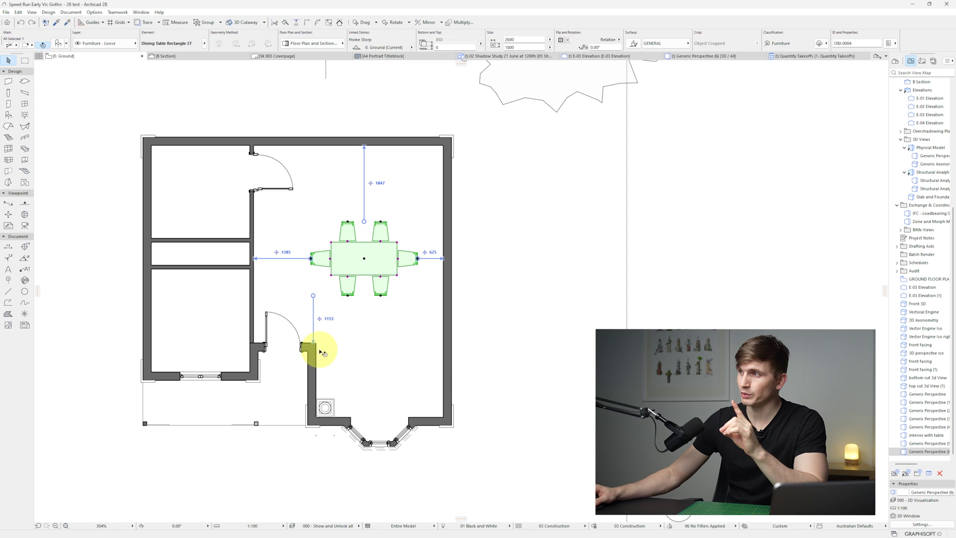
pyautogui.click(321, 351)
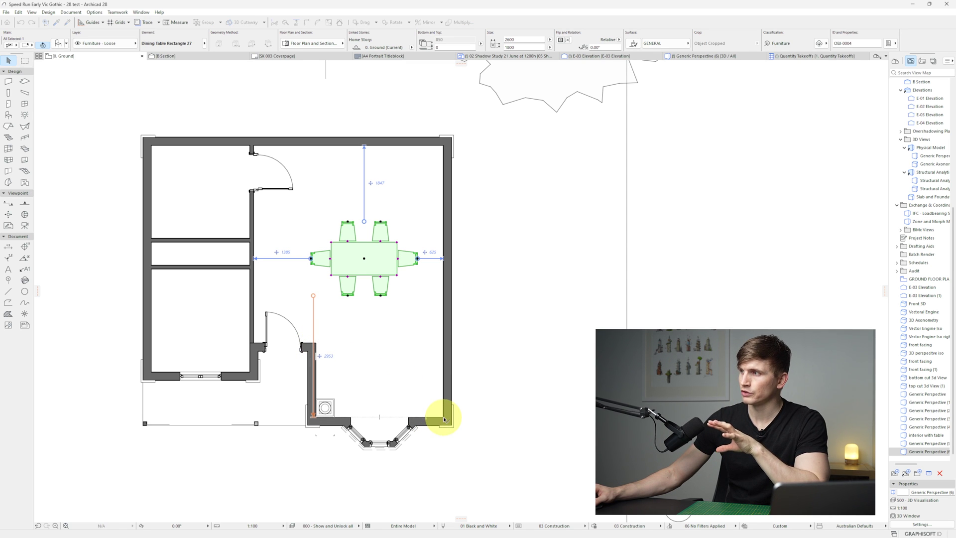
pyautogui.click(443, 417)
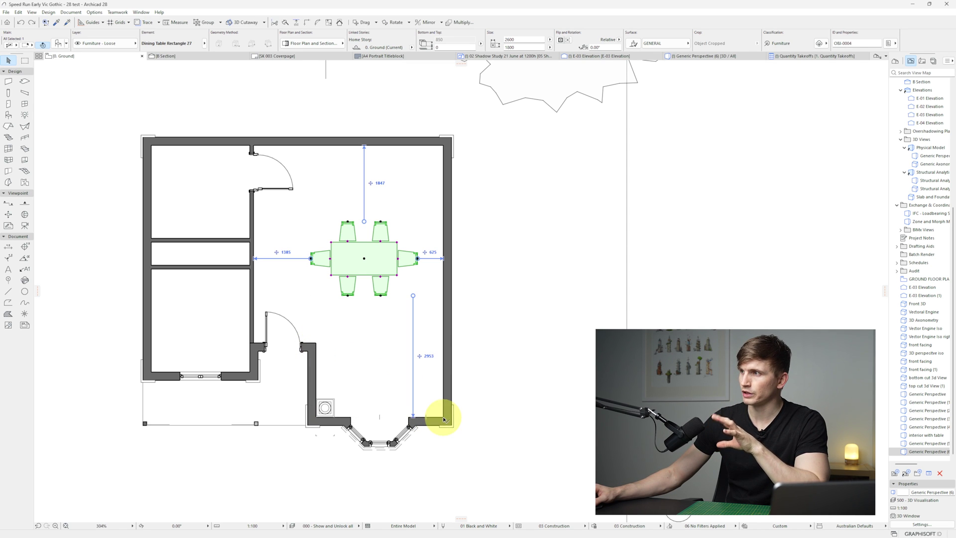
pyautogui.click(429, 356)
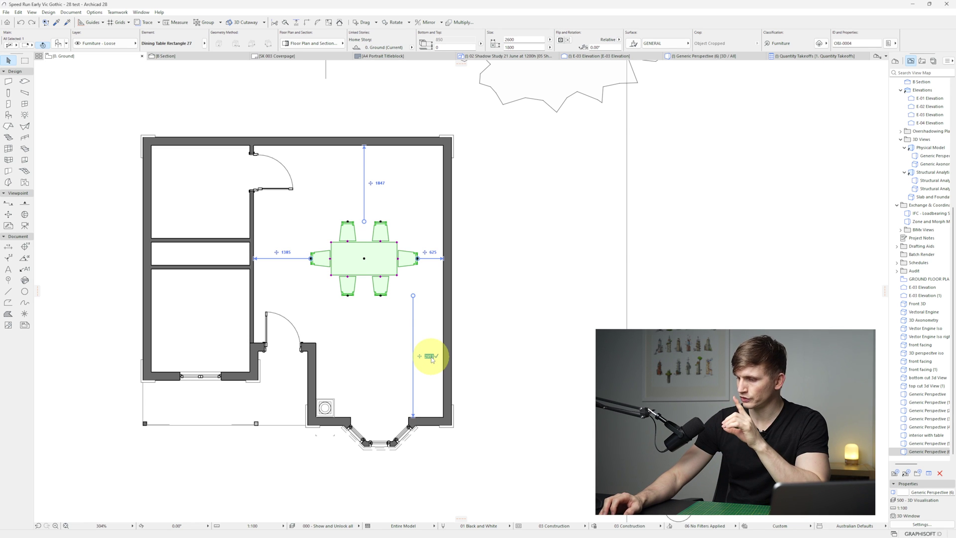
pyautogui.write('300')
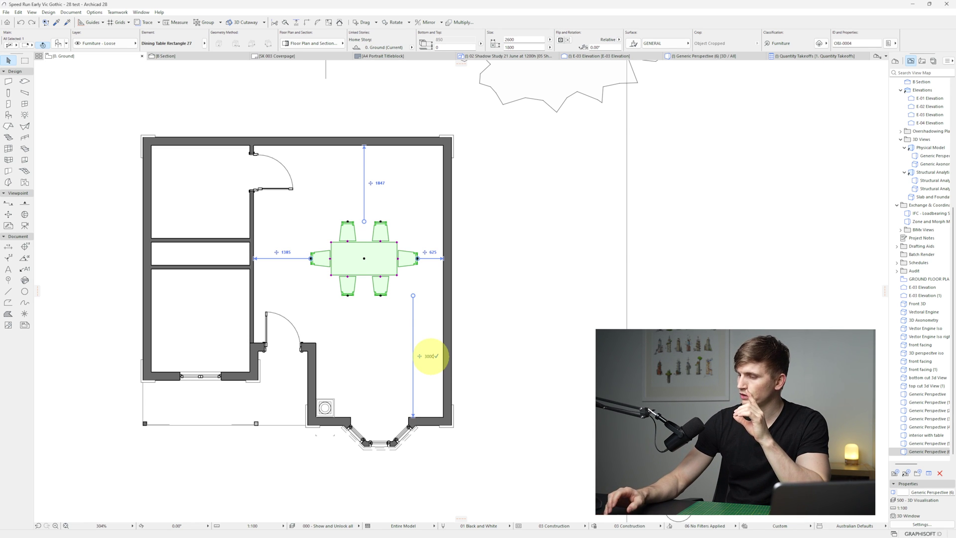
pyautogui.write('0')
pyautogui.press('Return')
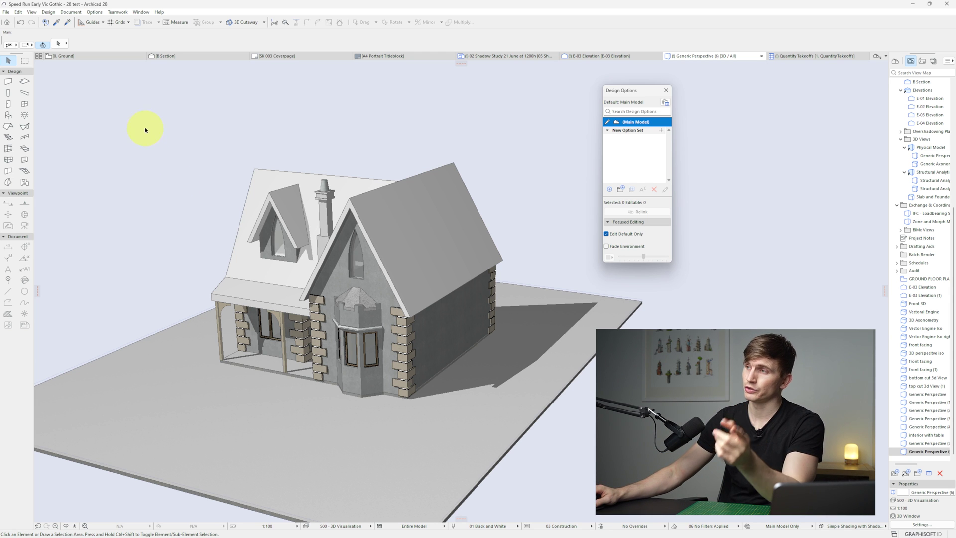
# Move all house elements except the ground slab into New Option and activate it.
pyautogui.moveTo(145, 130); pyautogui.dragTo(545, 411)
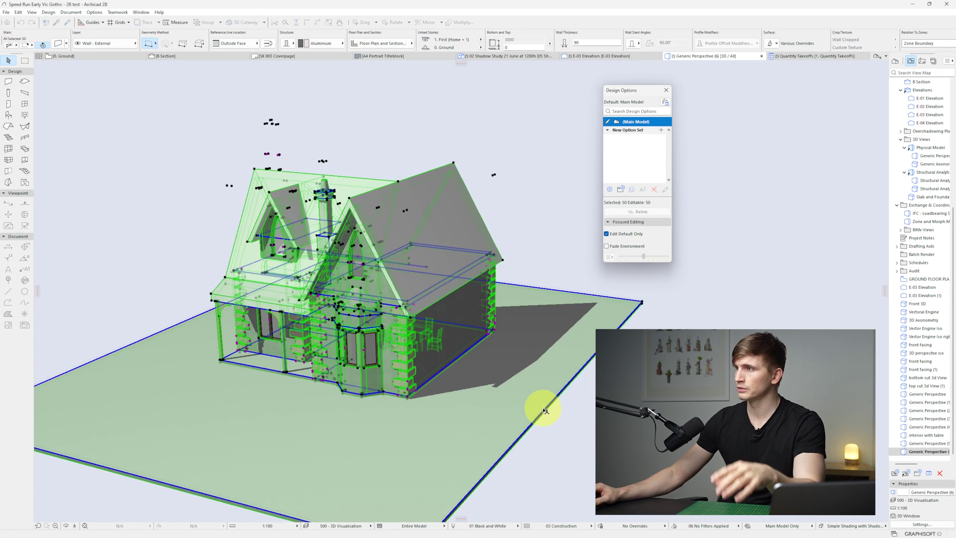
pyautogui.keyDown('shift'); pyautogui.click(395, 427); pyautogui.keyUp('shift')
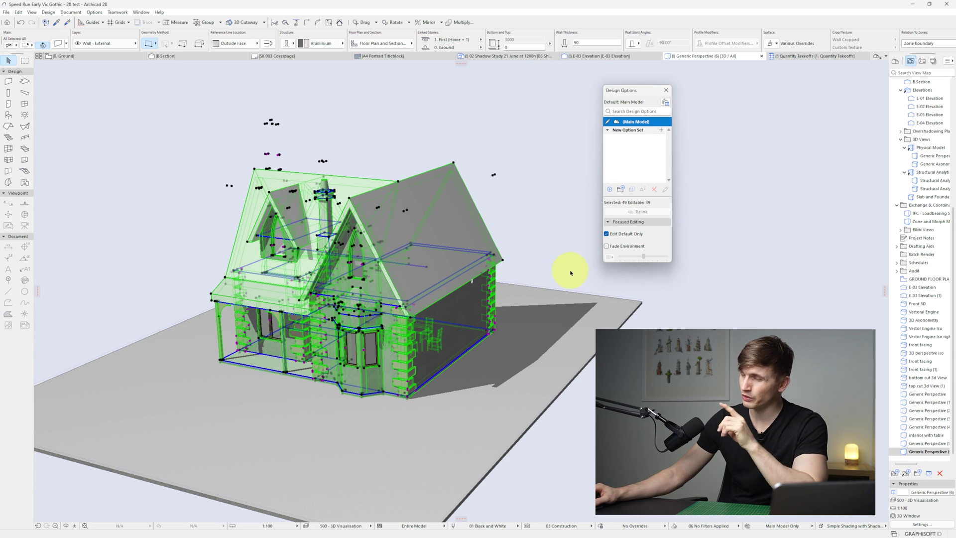
pyautogui.click(609, 189)
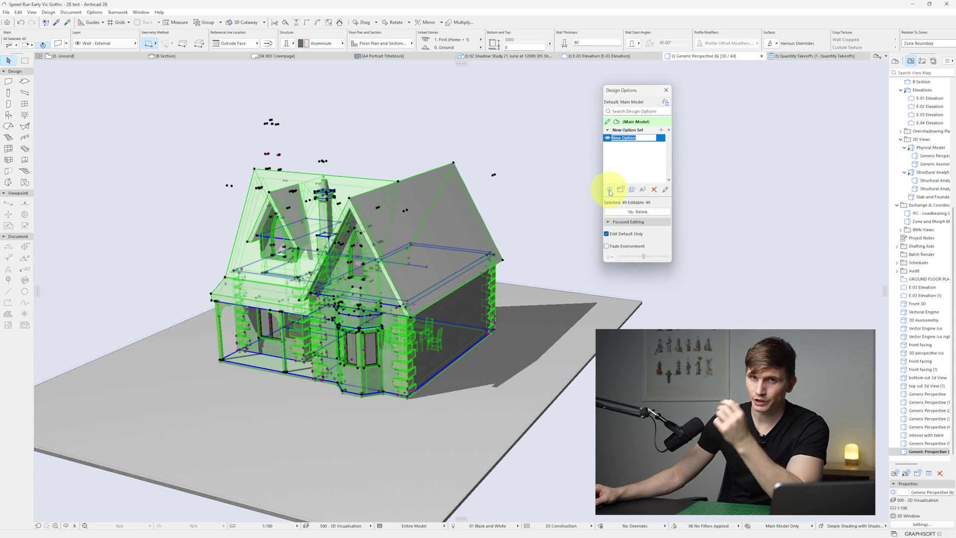
pyautogui.click(641, 211)
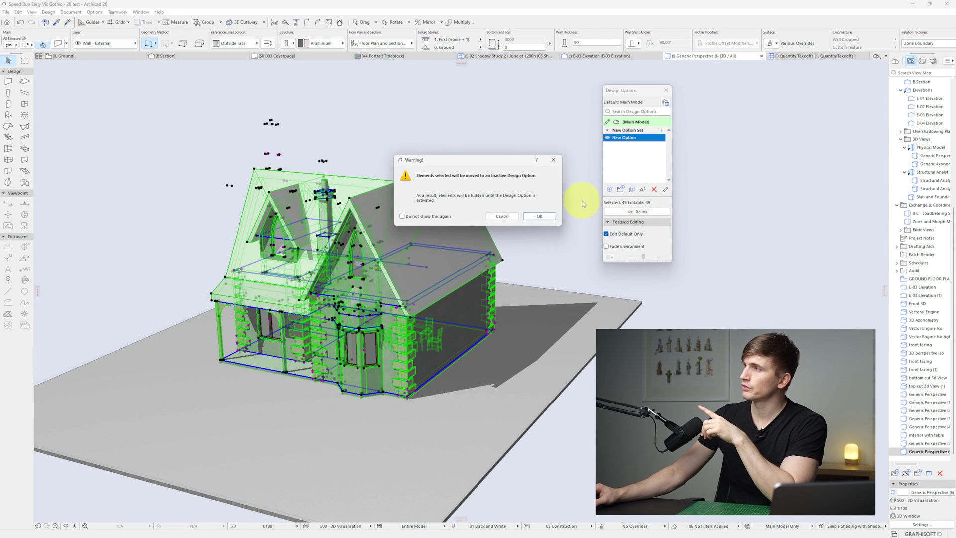
pyautogui.click(553, 217)
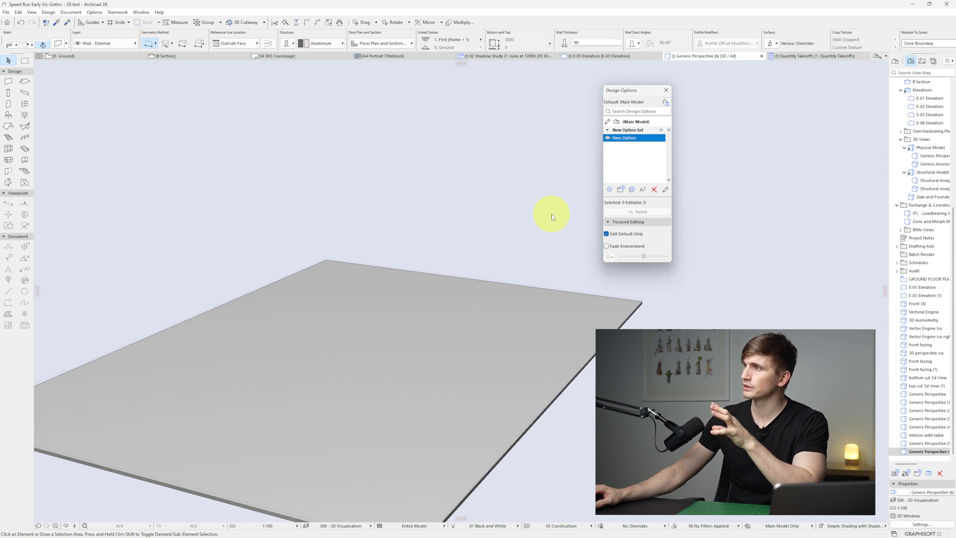
pyautogui.click(607, 138)
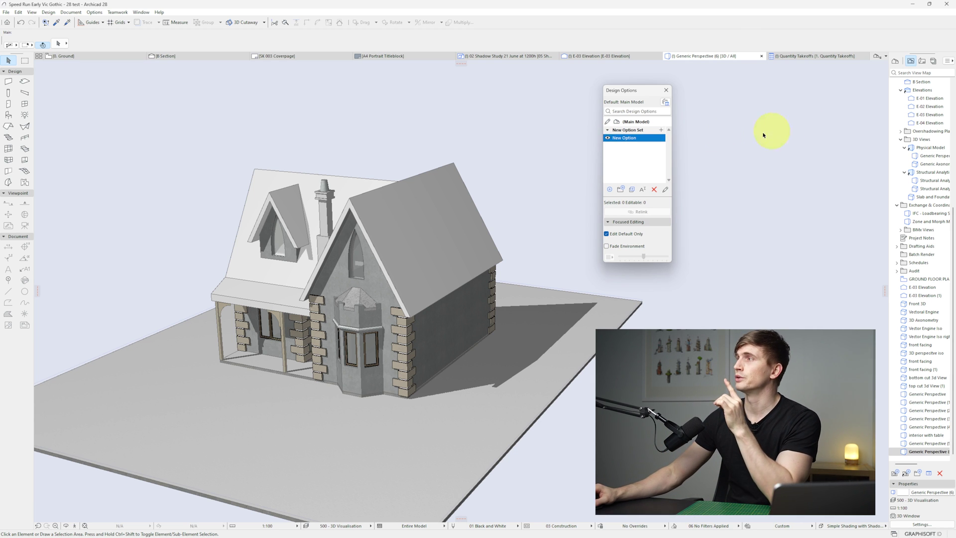
# Duplicate New Option with its linked elements and name the copy 'option 2'.
pyautogui.rightClick(626, 139)
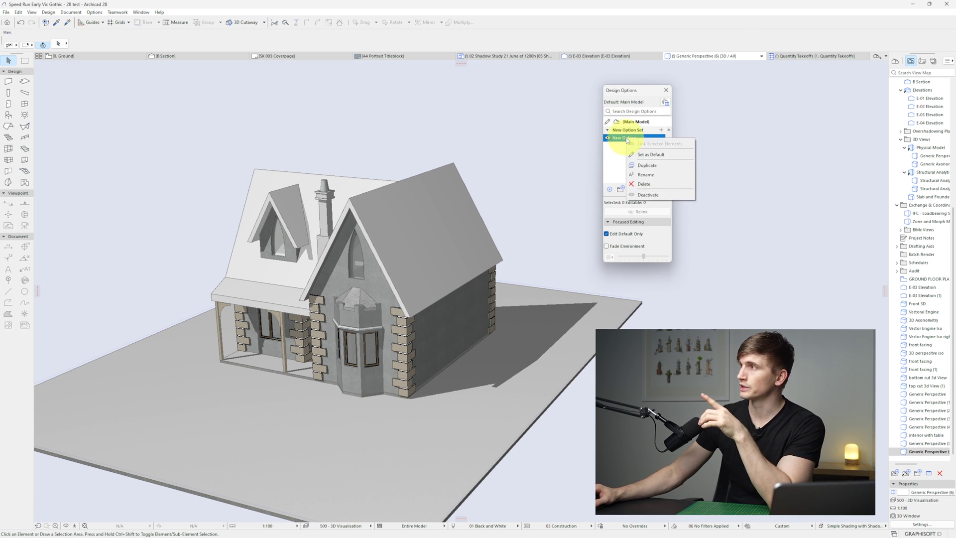
pyautogui.click(662, 166)
pyautogui.click(545, 204)
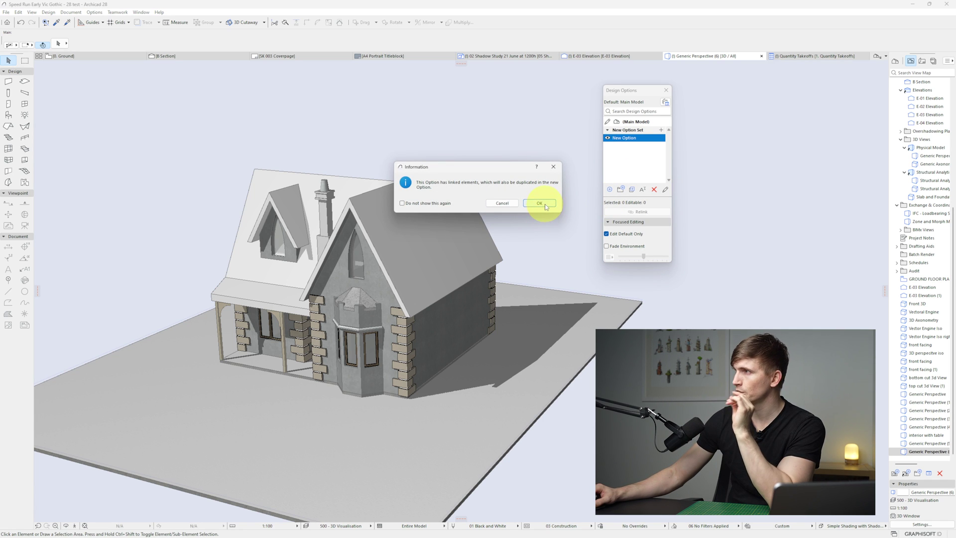
pyautogui.write('o')
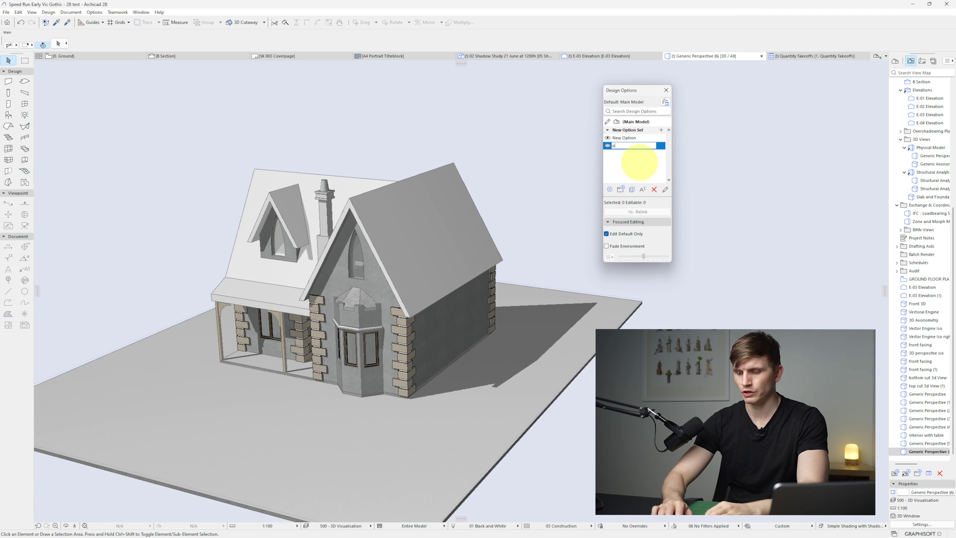
pyautogui.write('ption 2')
pyautogui.press('Return')
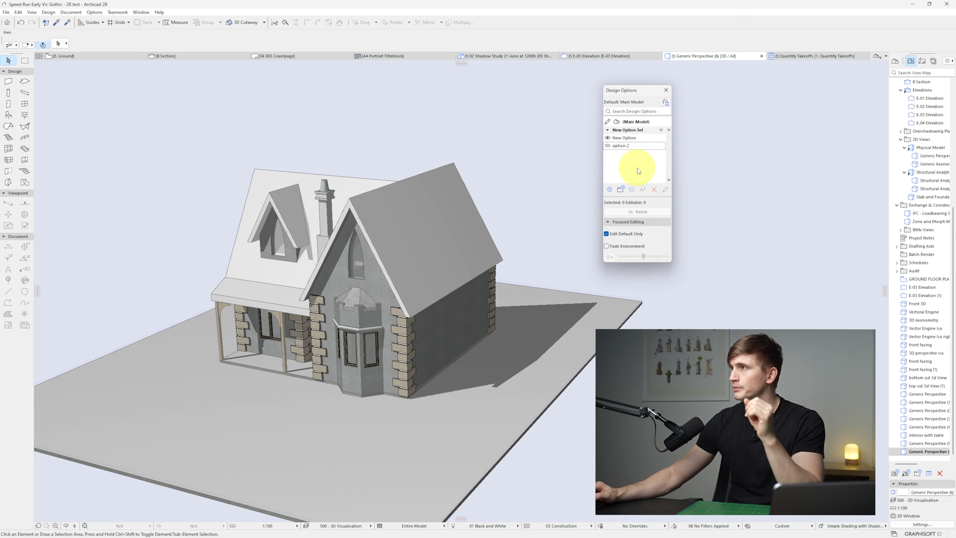
# Compare the chimney-and-gable New Option with the two-dormer option 2 design.
pyautogui.click(608, 147)
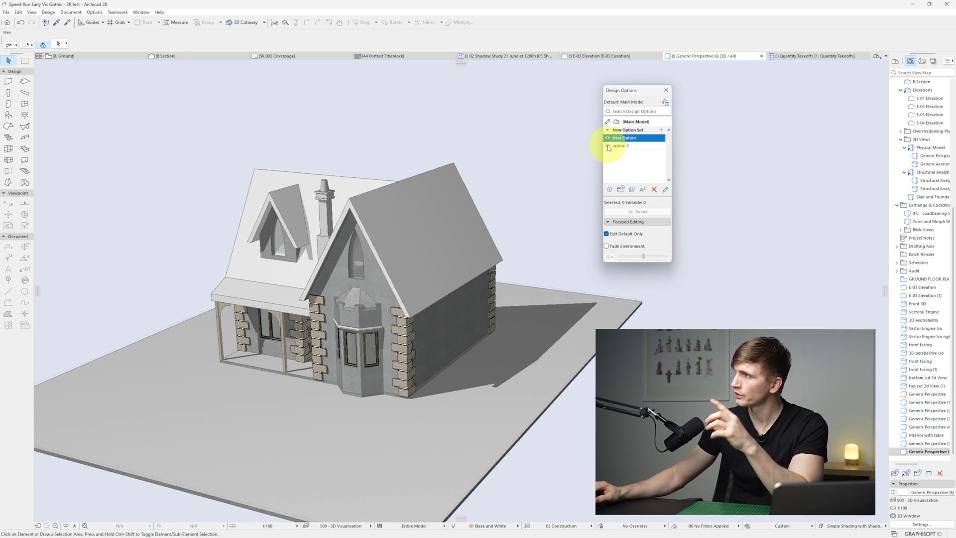
pyautogui.doubleClick(642, 145)
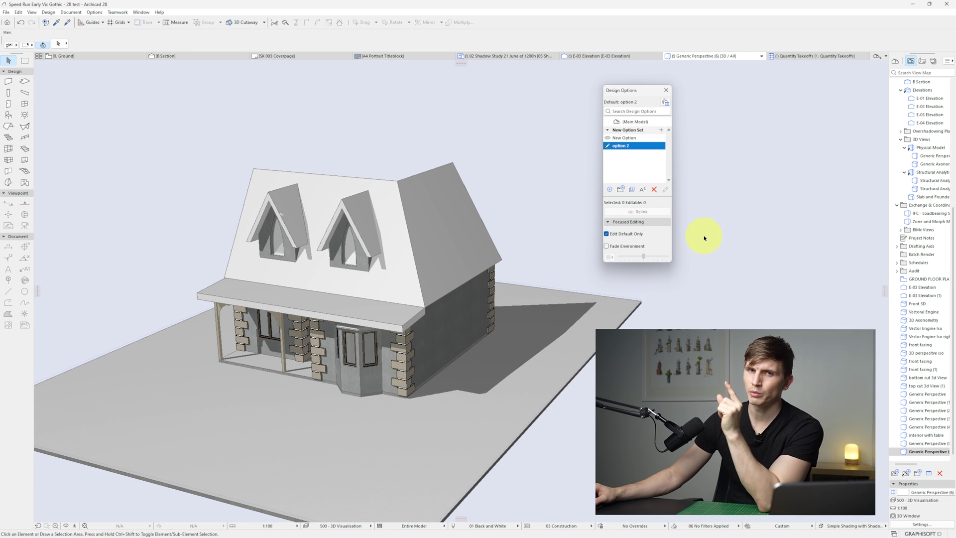
pyautogui.doubleClick(624, 139)
pyautogui.doubleClick(628, 145)
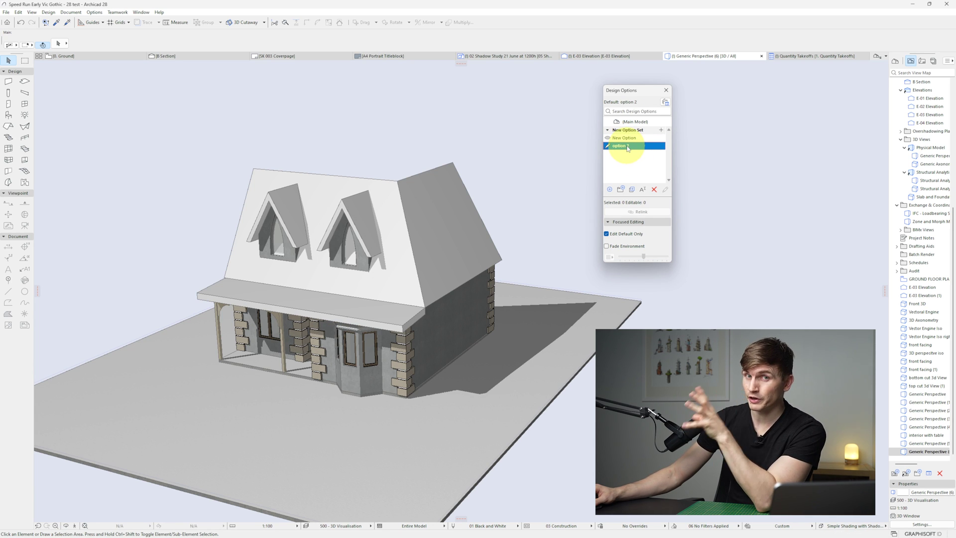
# Duplicate option 2 as 'option 3' and make it the default option.
pyautogui.rightClick(627, 147)
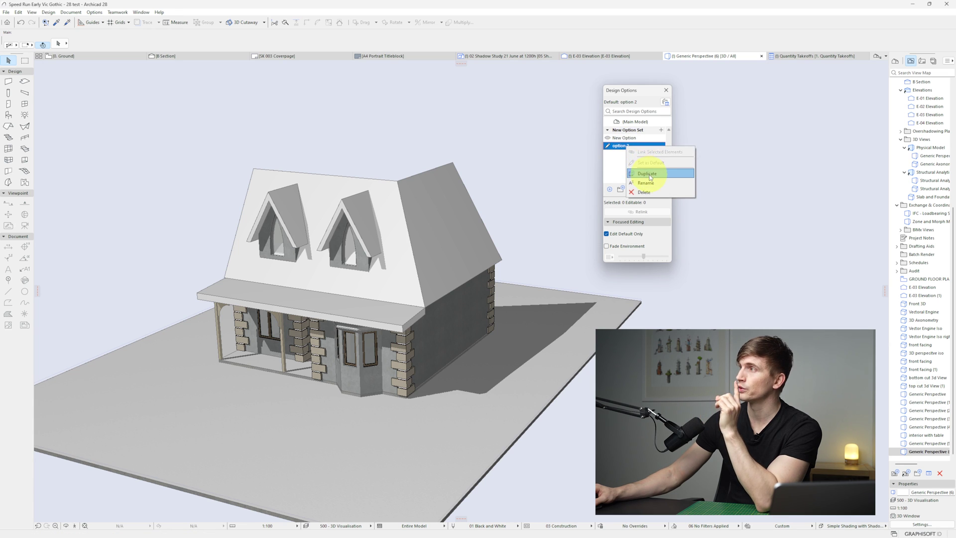
pyautogui.click(650, 176)
pyautogui.click(539, 203)
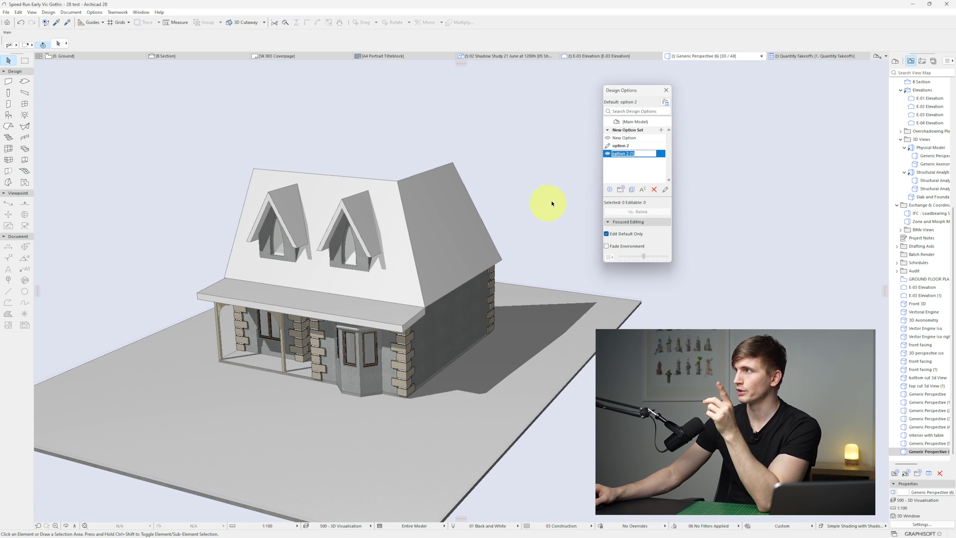
pyautogui.moveTo(639, 153); pyautogui.dragTo(626, 156)
pyautogui.write('3')
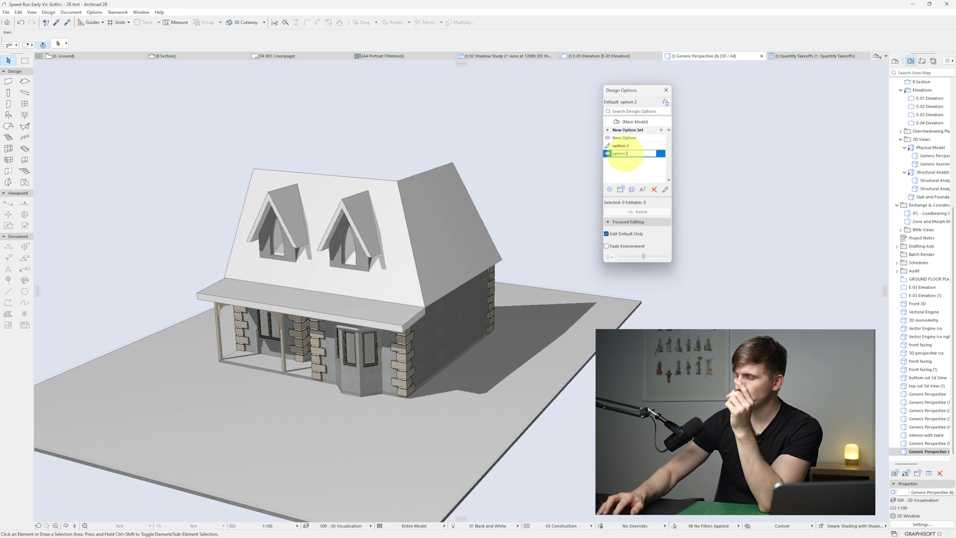
pyautogui.click(612, 165)
pyautogui.doubleClick(617, 154)
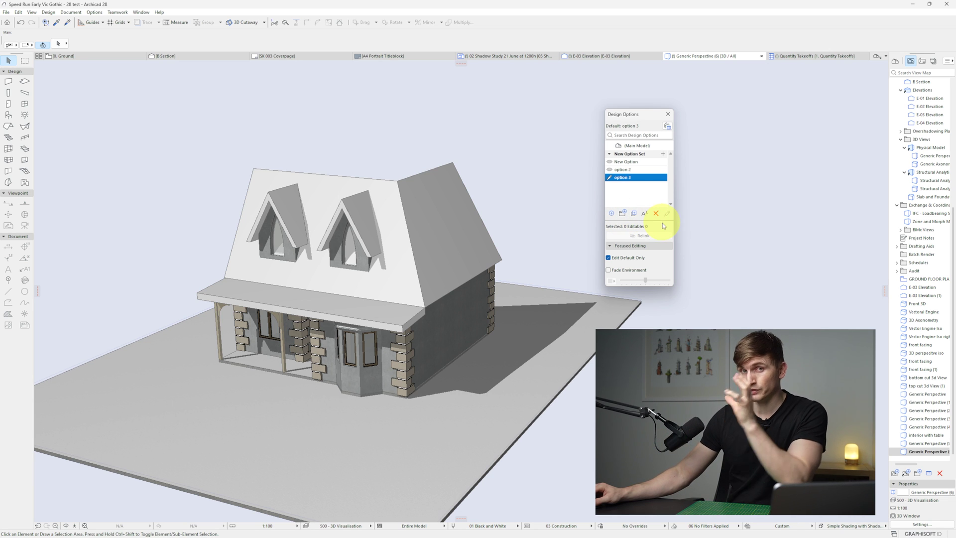
pyautogui.rightClick(631, 178)
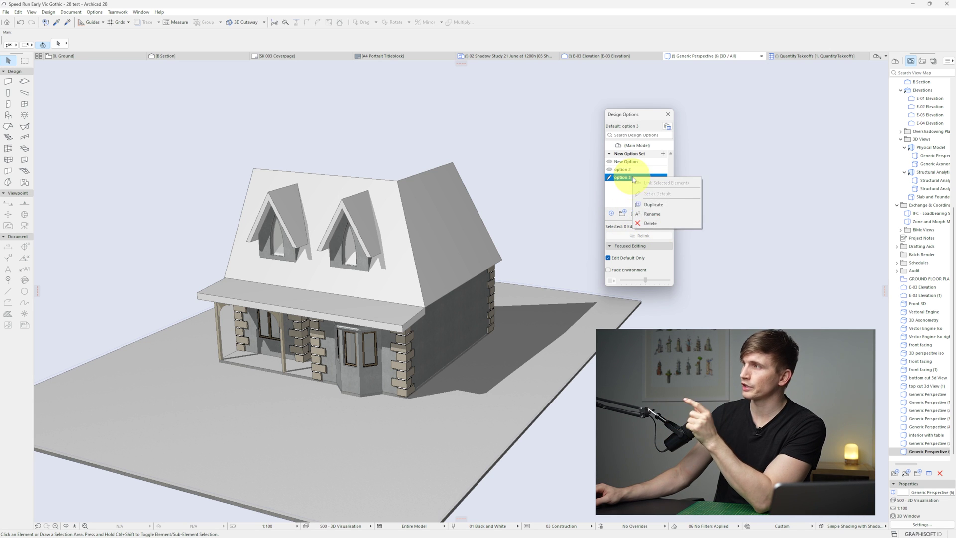
# Delete option 3 and option 2 along with their elements.
pyautogui.click(647, 223)
pyautogui.click(513, 228)
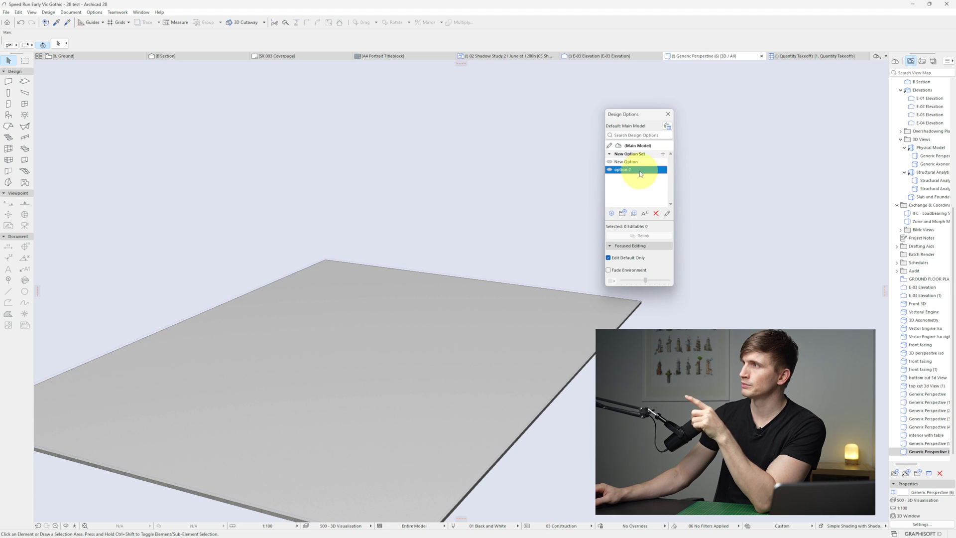
pyautogui.rightClick(640, 173)
pyautogui.click(647, 219)
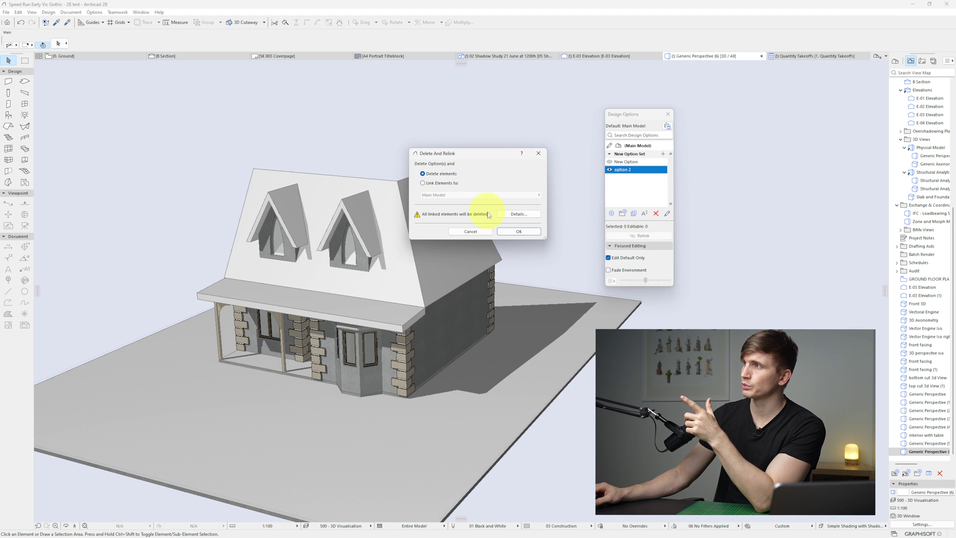
pyautogui.click(518, 231)
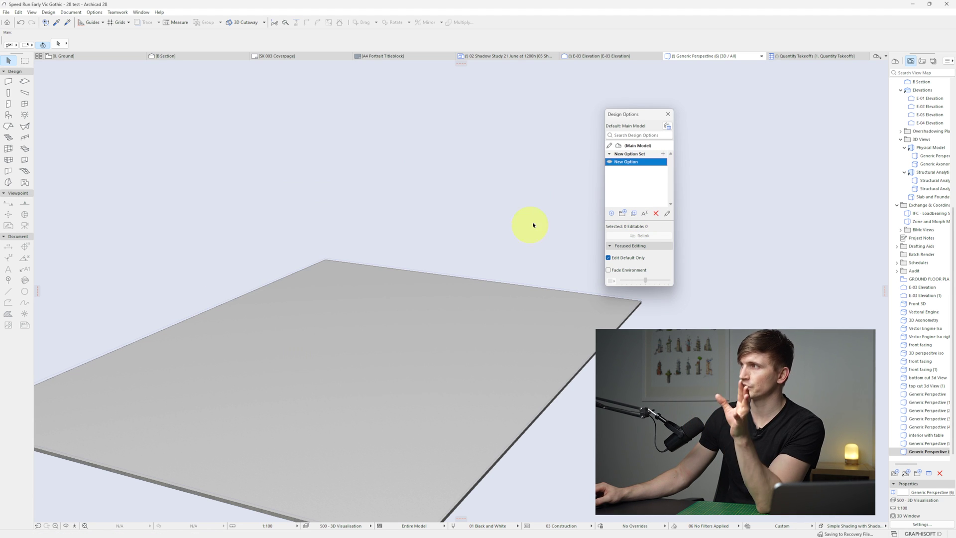
# Delete New Option, linking its elements to the Main Model, then check the option manager.
pyautogui.click(609, 162)
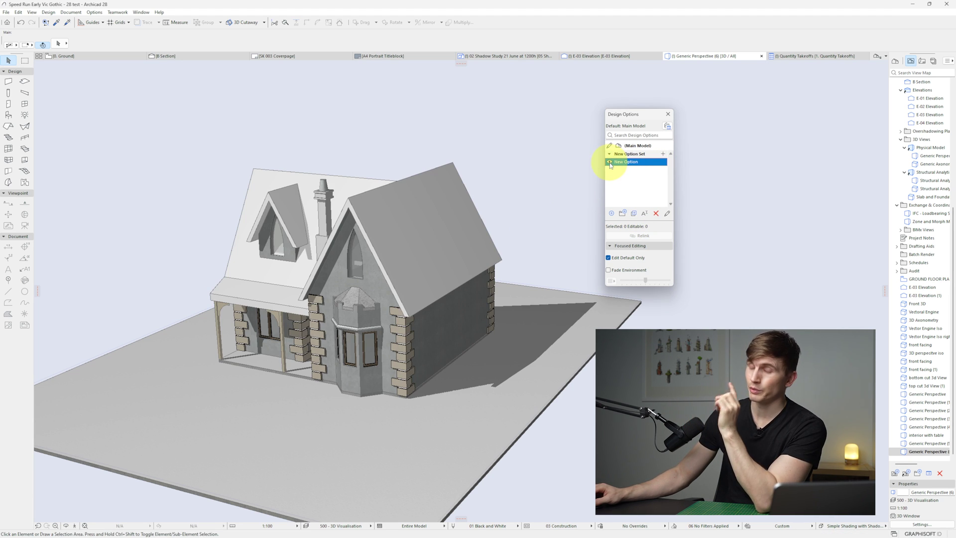
pyautogui.rightClick(640, 163)
pyautogui.click(655, 208)
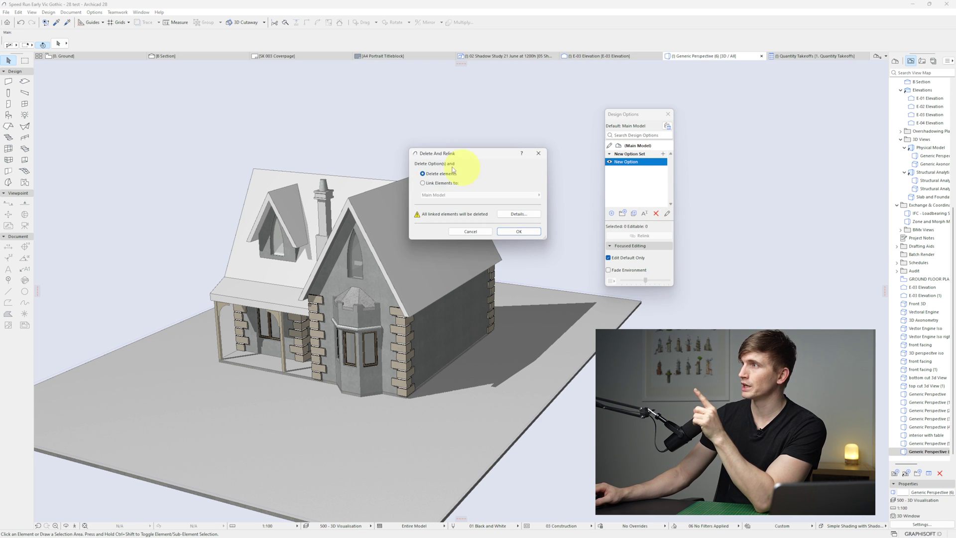
pyautogui.click(422, 183)
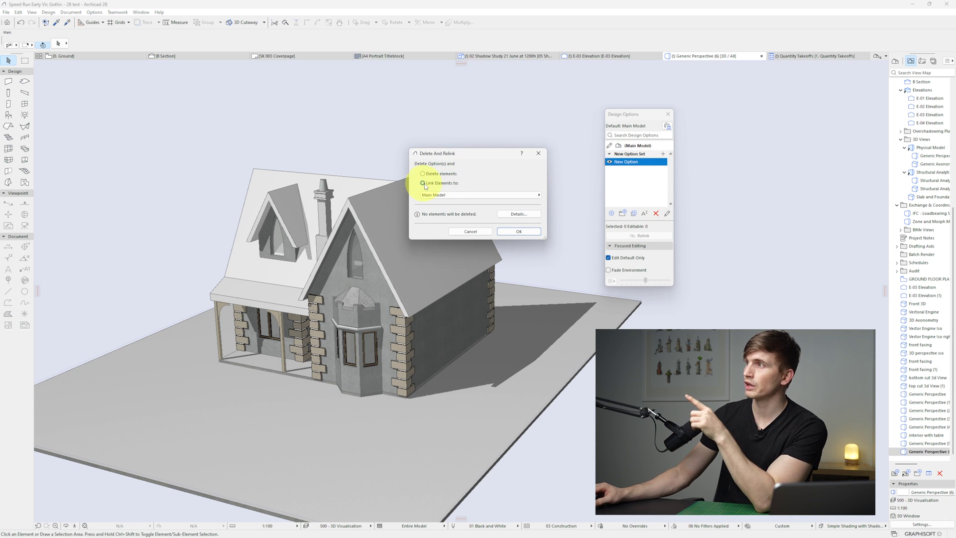
pyautogui.click(533, 232)
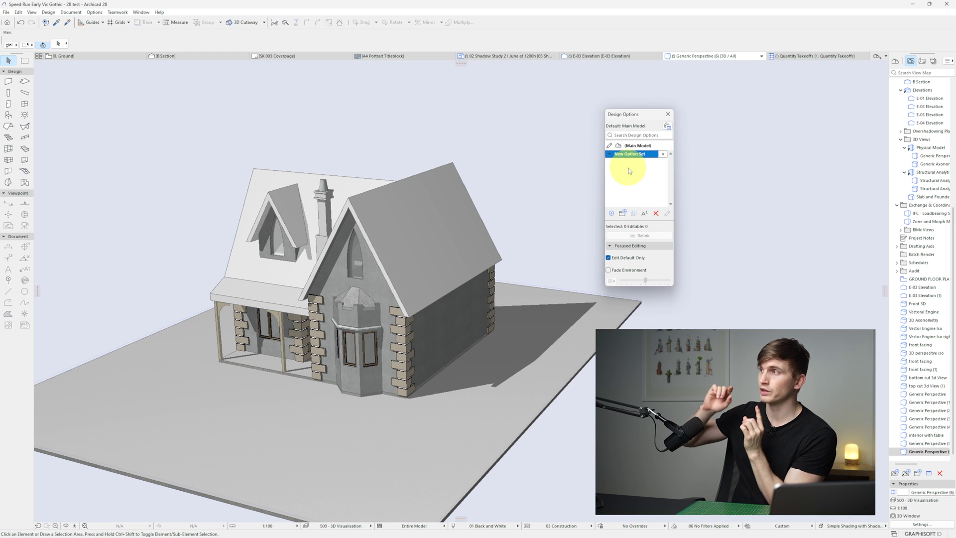
pyautogui.click(667, 126)
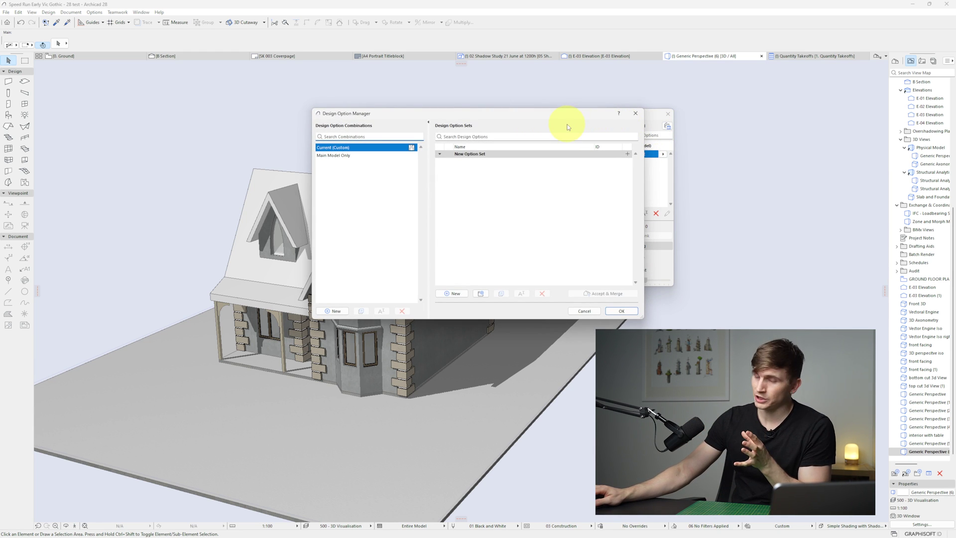
pyautogui.press('Escape')
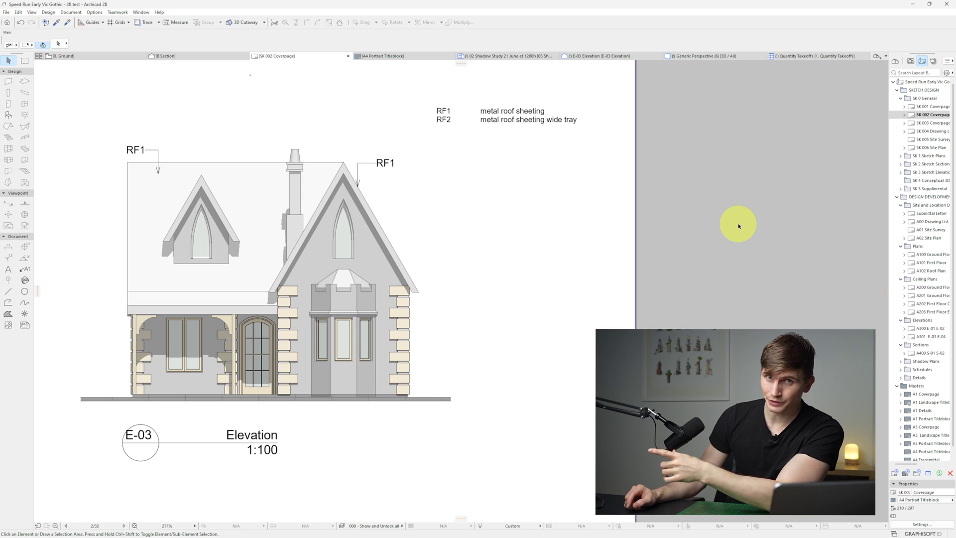
# Show the Keynotes palette beside the E-03 elevation on the SK 002 Coverpage.
pyautogui.click(387, 164)
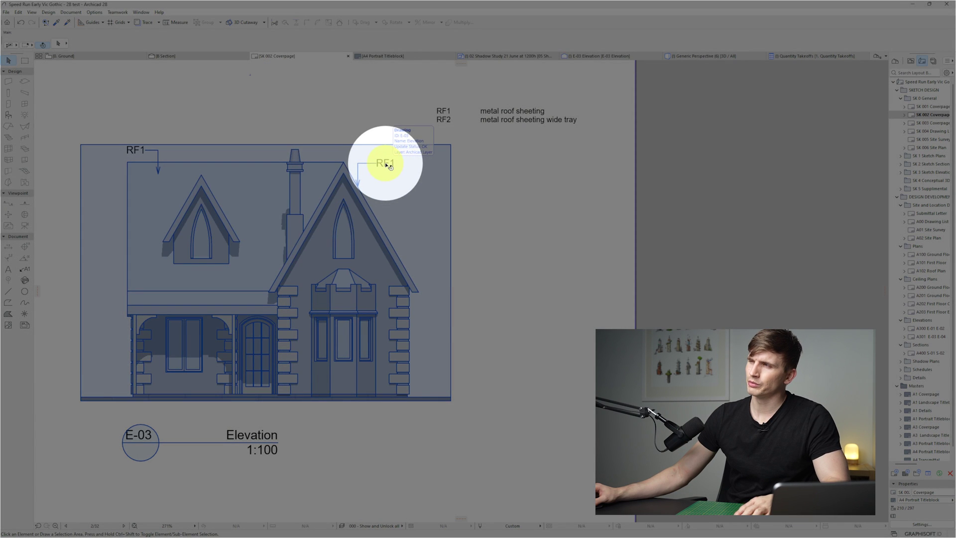
pyautogui.press('Escape')
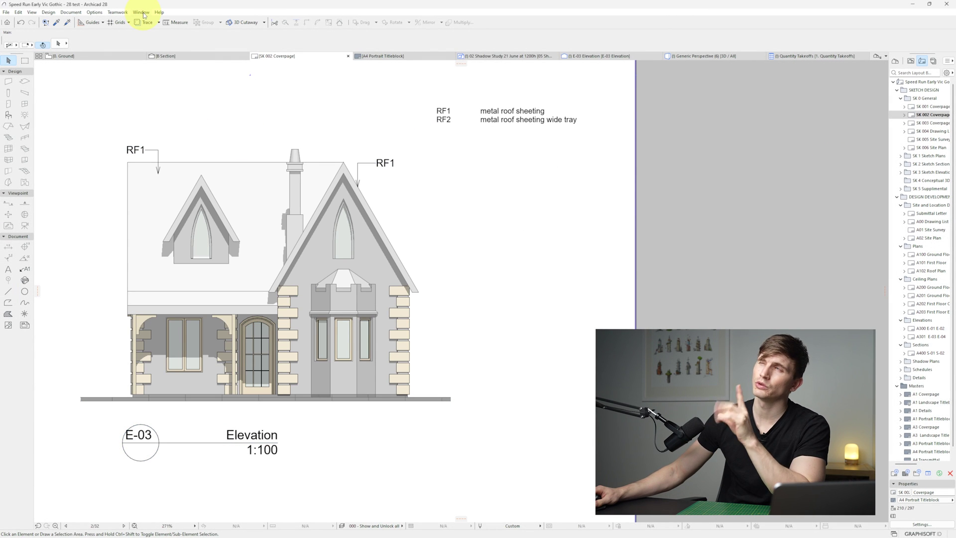
pyautogui.click(143, 12)
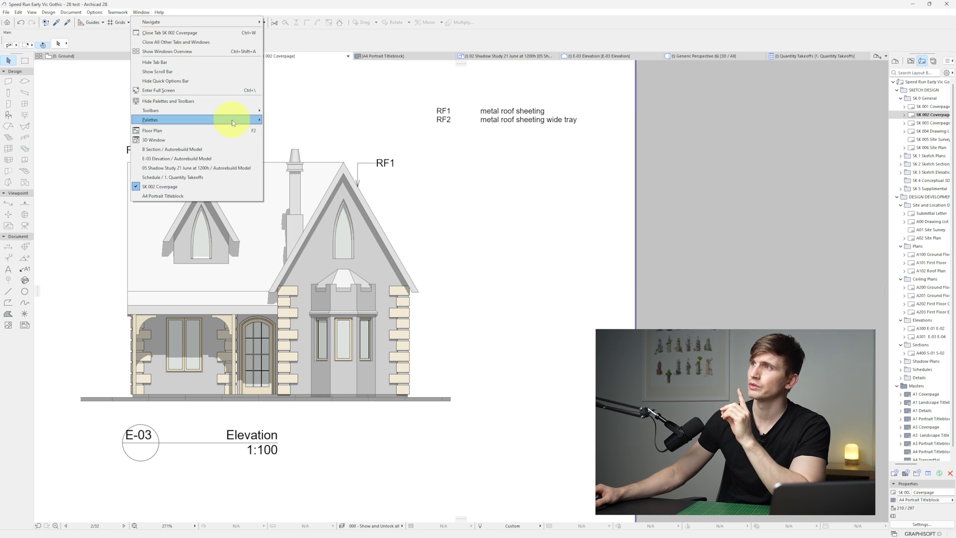
pyautogui.moveTo(230, 120)
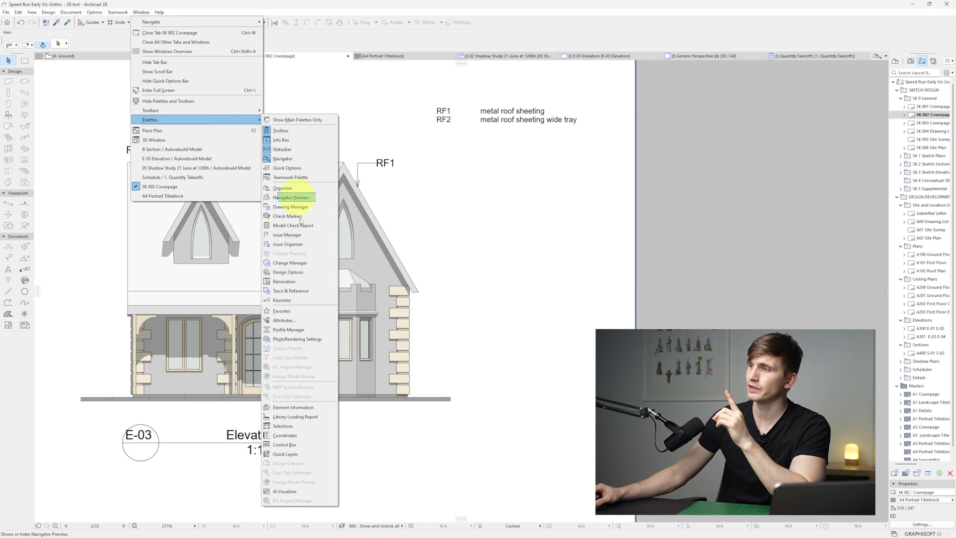
pyautogui.click(294, 299)
pyautogui.moveTo(497, 167); pyautogui.dragTo(526, 155)
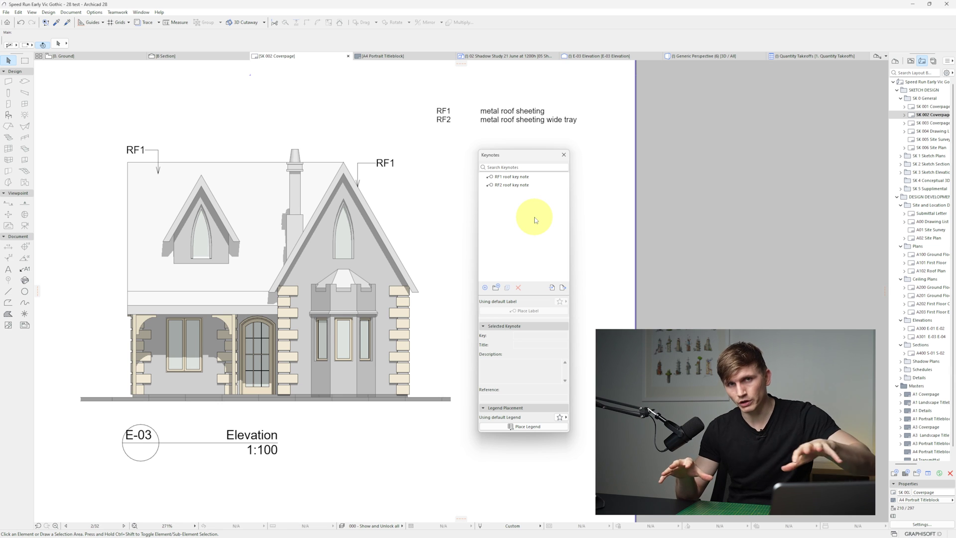
pyautogui.click(505, 178)
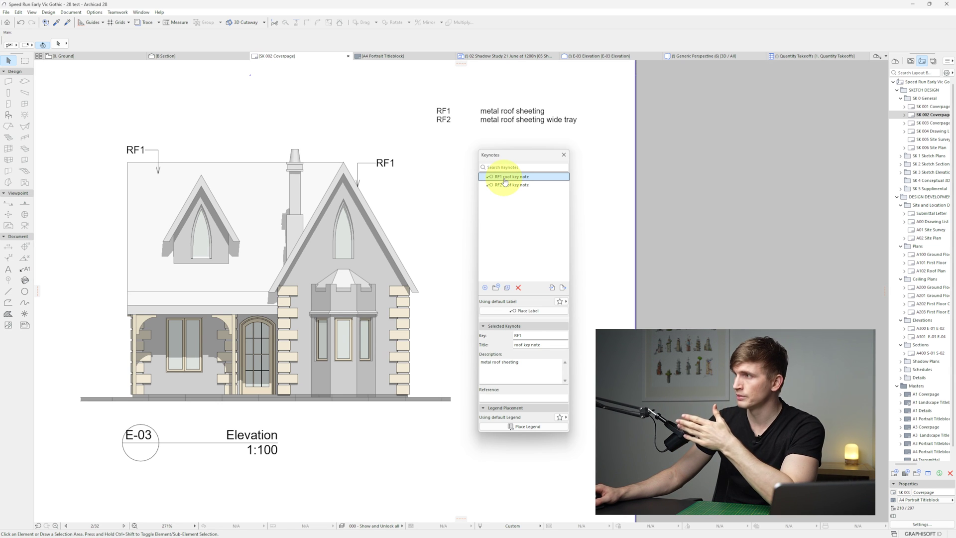
pyautogui.click(526, 336)
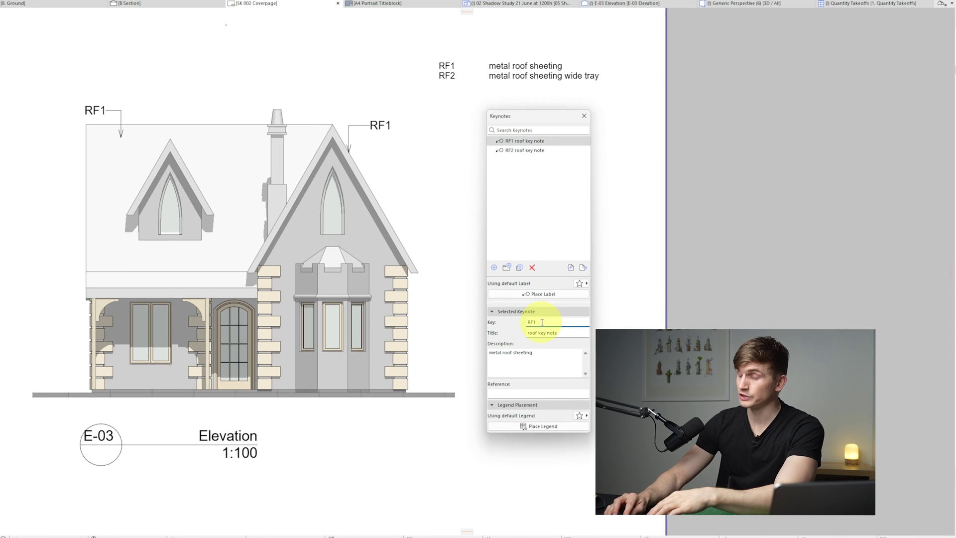
pyautogui.write('0')
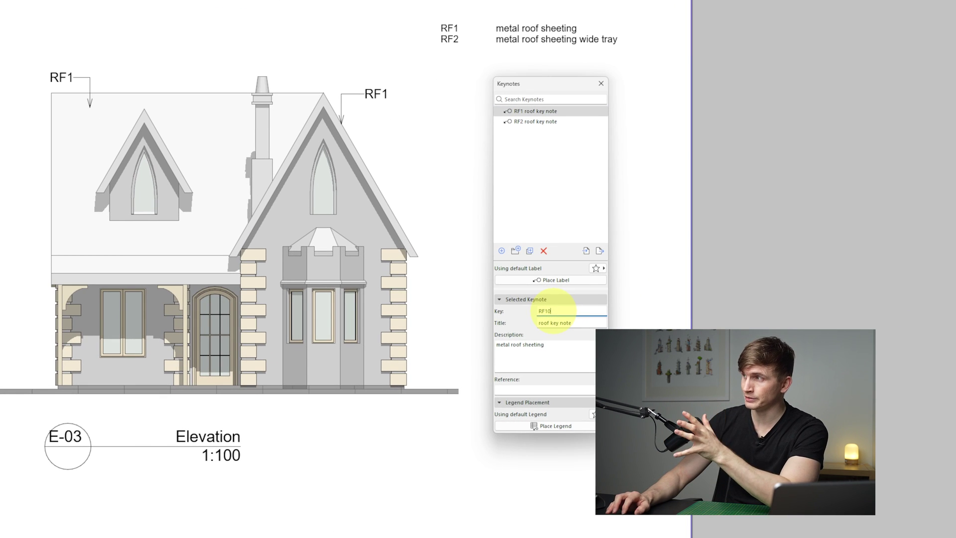
pyautogui.press('Return')
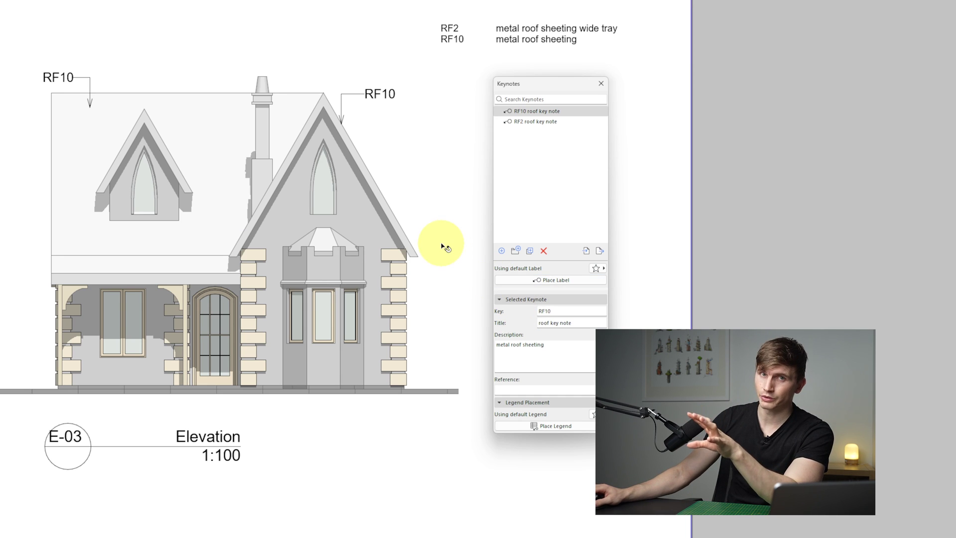
pyautogui.scroll(-5, 441, 246)
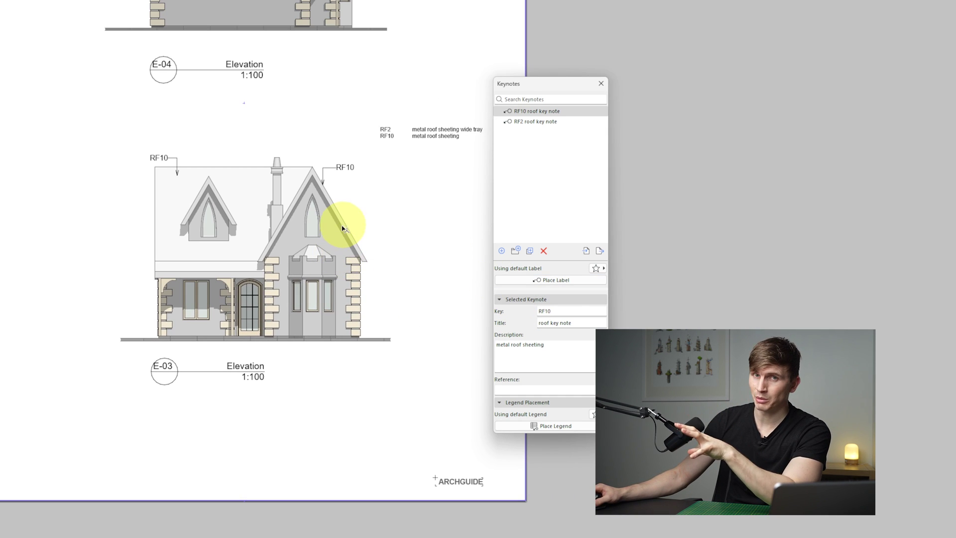
pyautogui.click(272, 215)
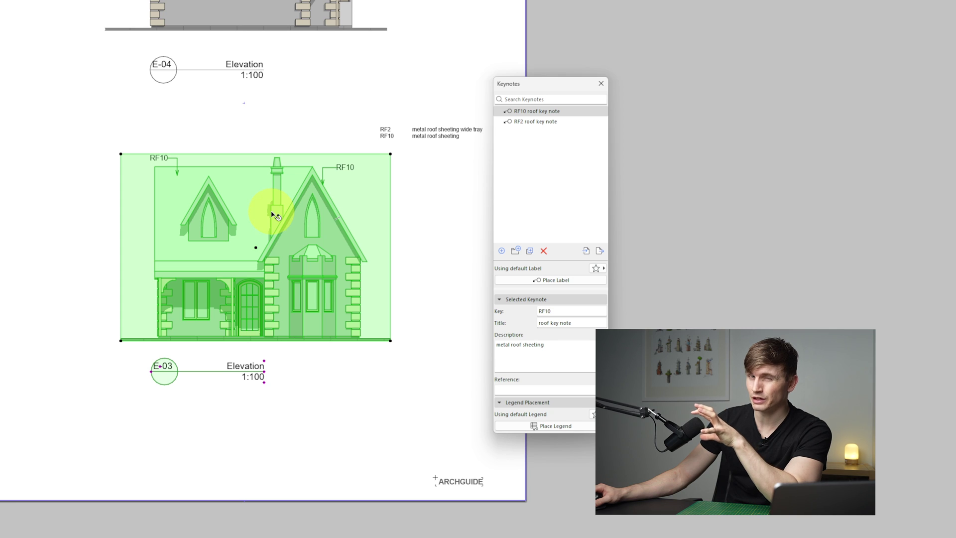
pyautogui.rightClick(273, 215)
pyautogui.click(307, 249)
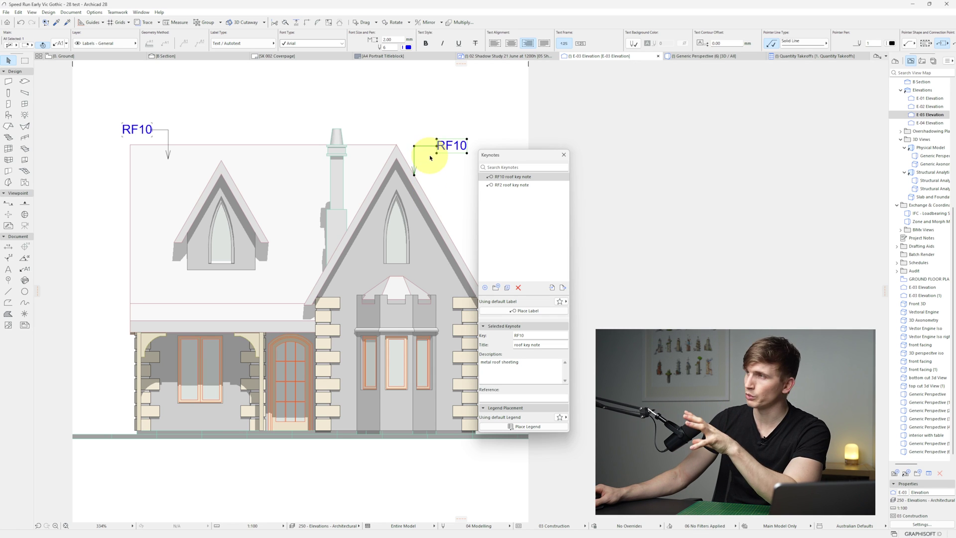
pyautogui.doubleClick(457, 149)
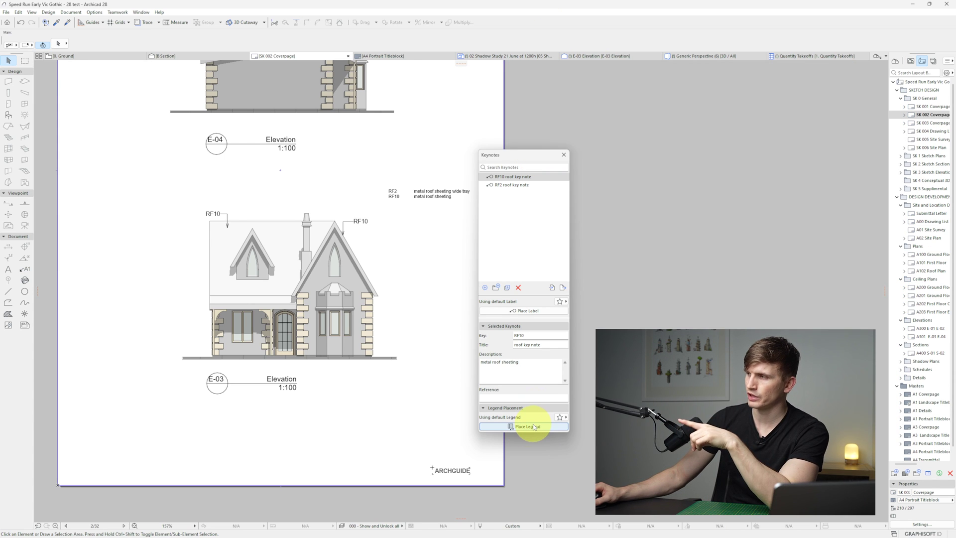
# Place a test keynote legend on the coverpage sheet, then undo it.
pyautogui.click(532, 428)
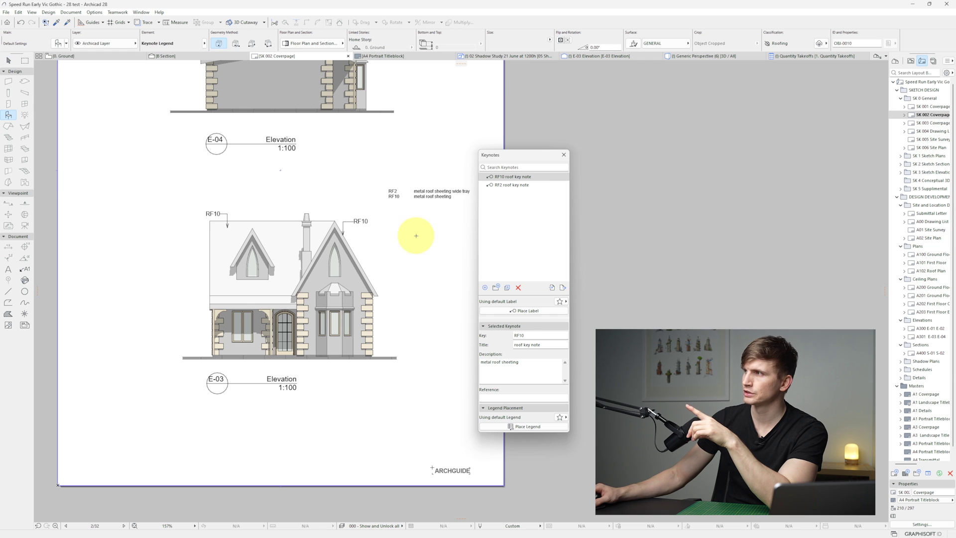
pyautogui.moveTo(421, 239); pyautogui.dragTo(371, 252, button='middle')
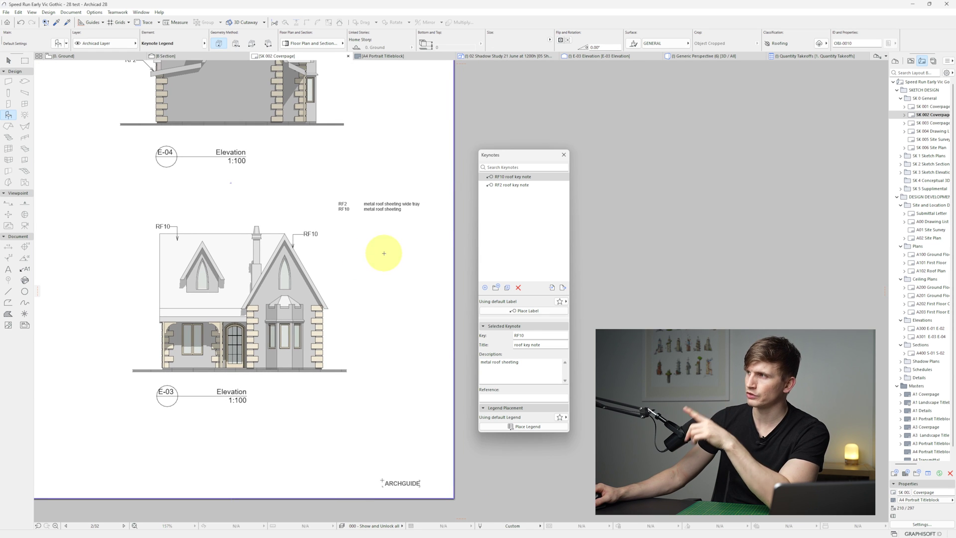
pyautogui.click(337, 219)
pyautogui.hotkey('ctrl', 'z')
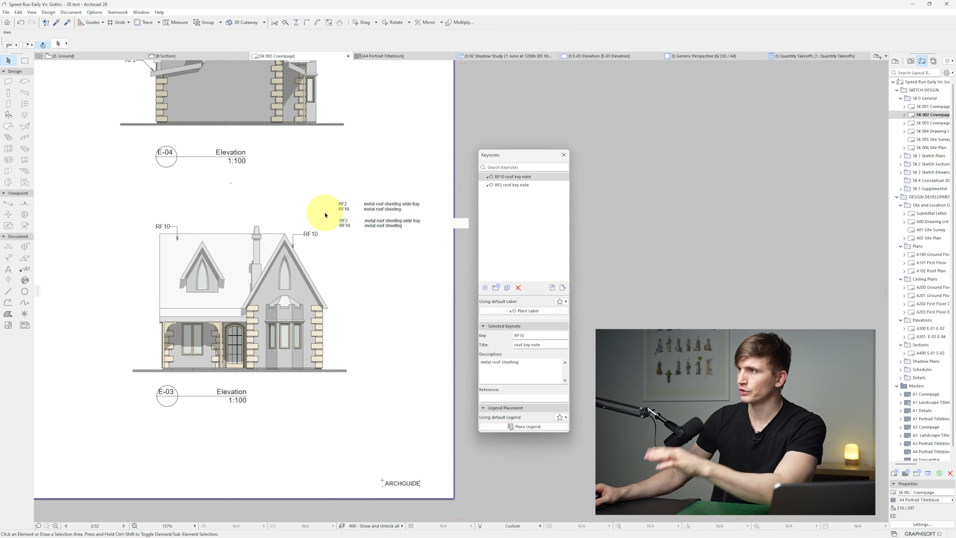
# Set the existing keynote legend to show key and description in 2 columns.
pyautogui.click(391, 208)
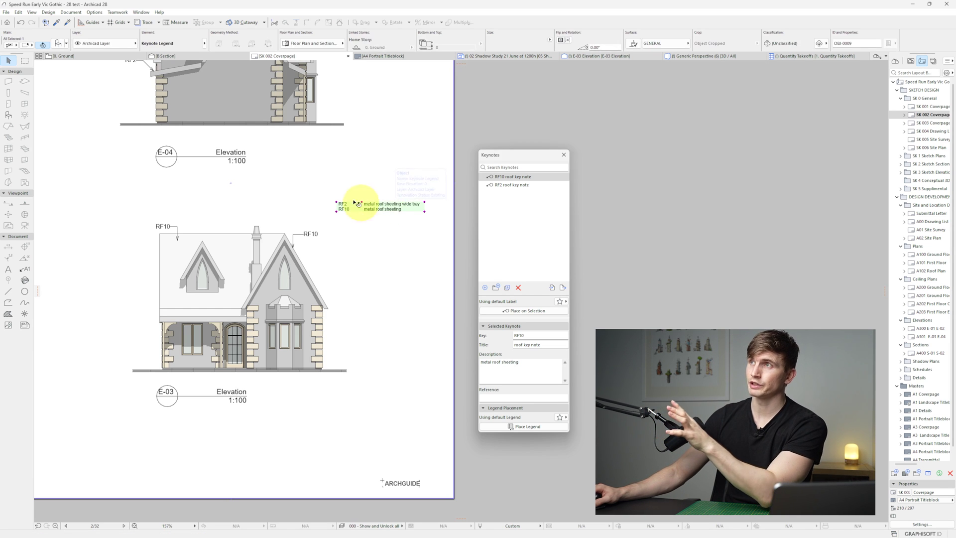
pyautogui.click(59, 44)
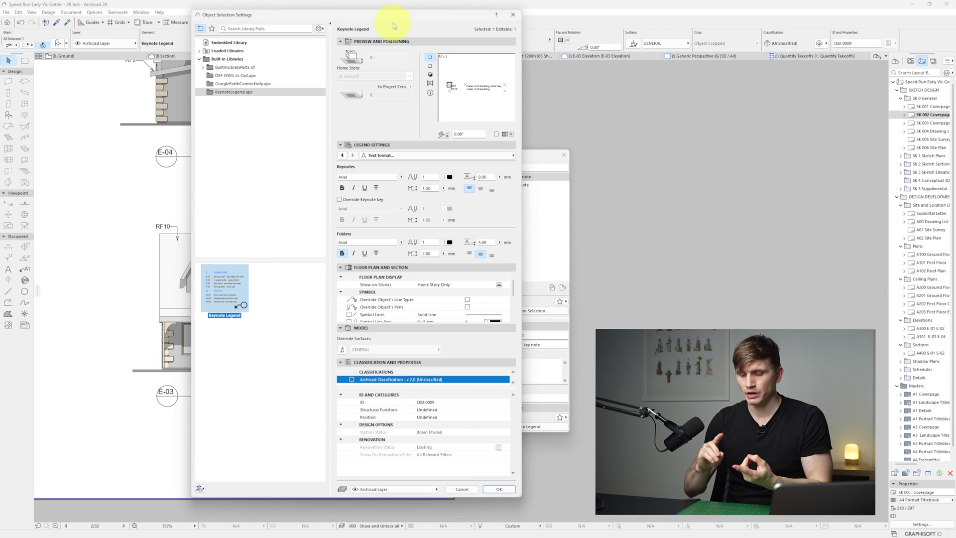
pyautogui.click(353, 156)
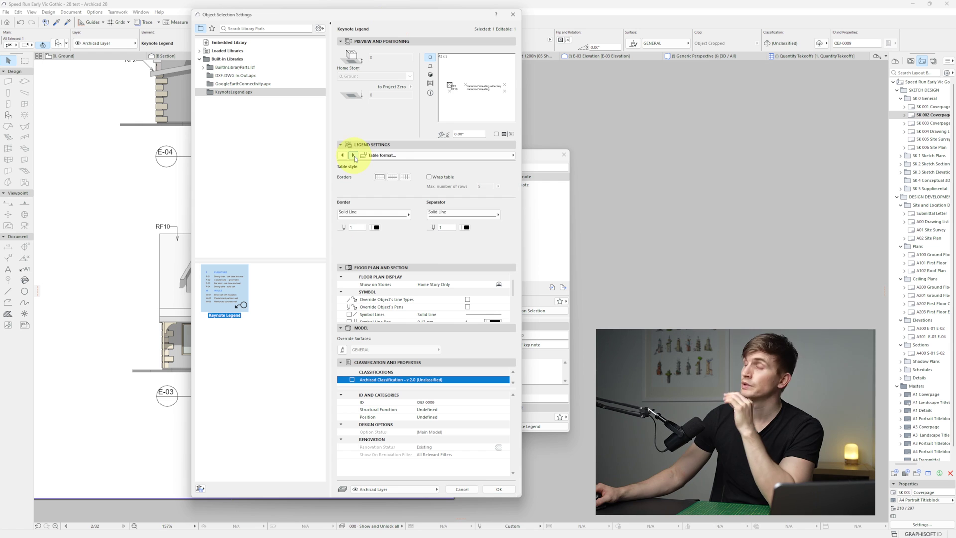
pyautogui.click(353, 155)
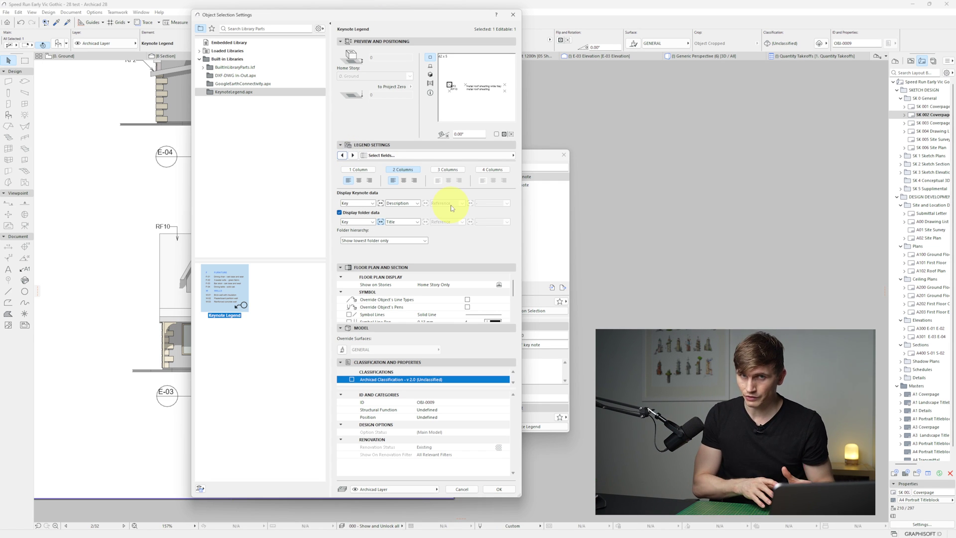
pyautogui.click(509, 488)
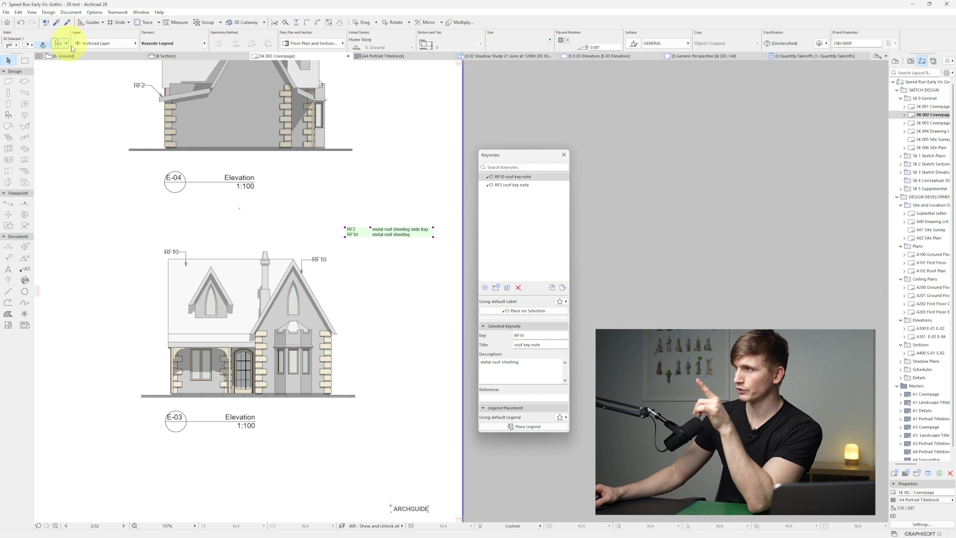
pyautogui.hotkey('ctrl', 't')
# Set which keynotes the legend includes, check the E-04 elevation view, and return to the coverpage.
pyautogui.click(482, 168)
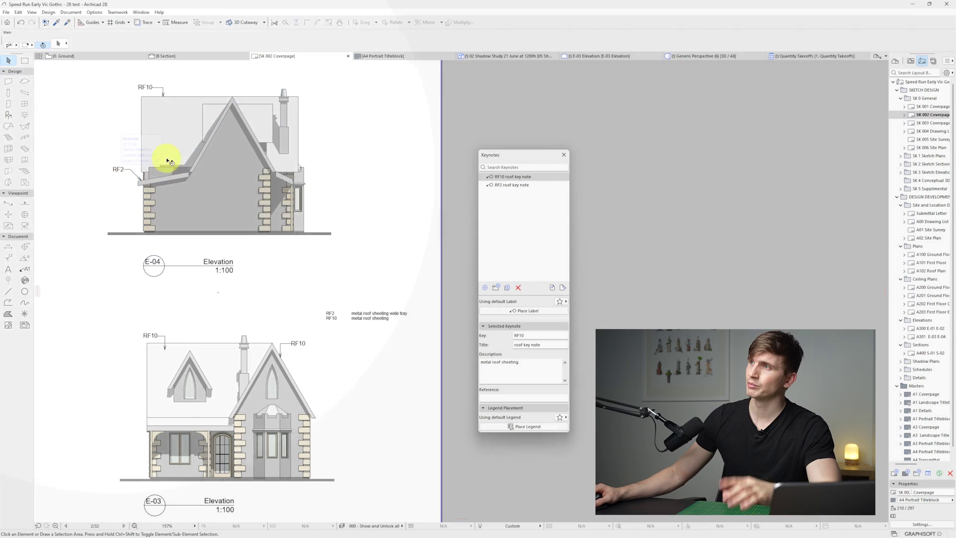
pyautogui.rightClick(194, 160)
pyautogui.click(223, 184)
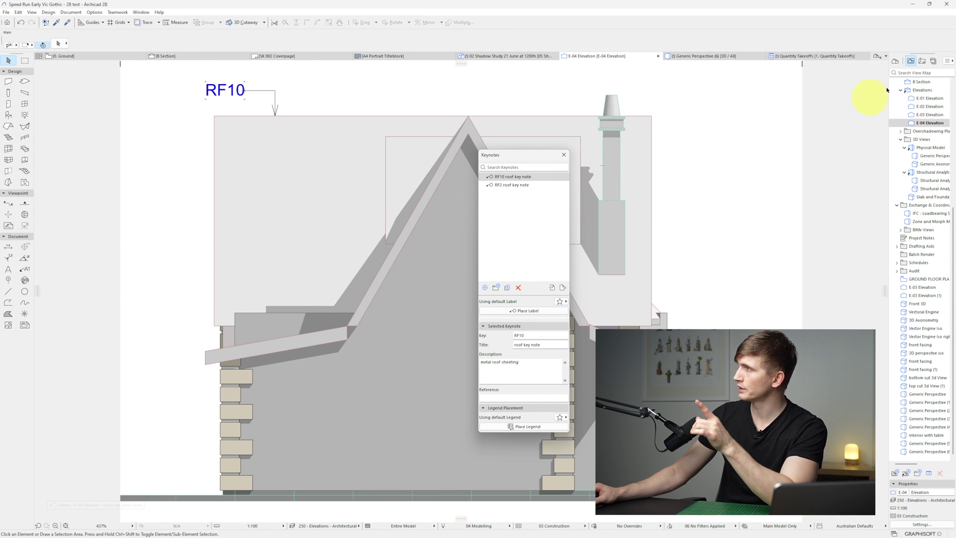
pyautogui.hotkey('ctrl', 'Tab')
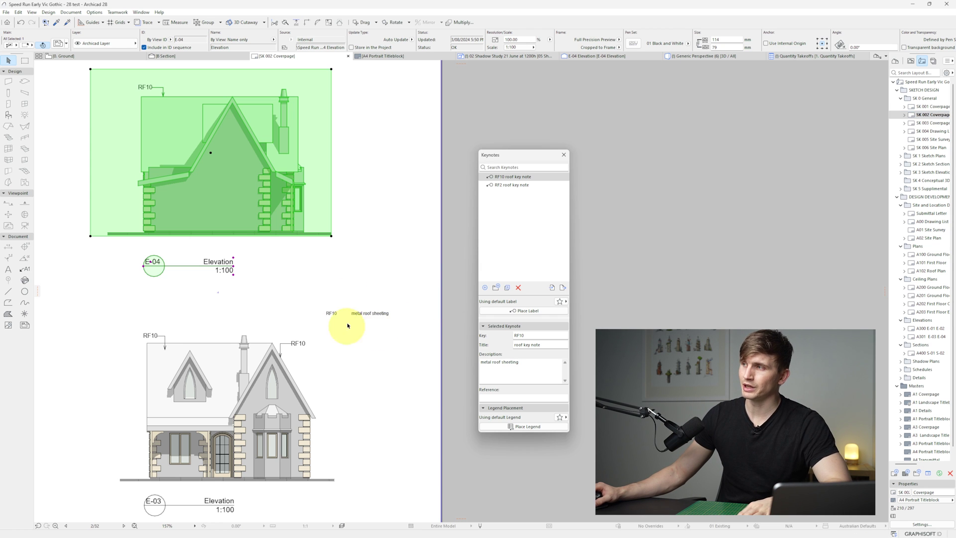
pyautogui.click(375, 312)
pyautogui.click(361, 322)
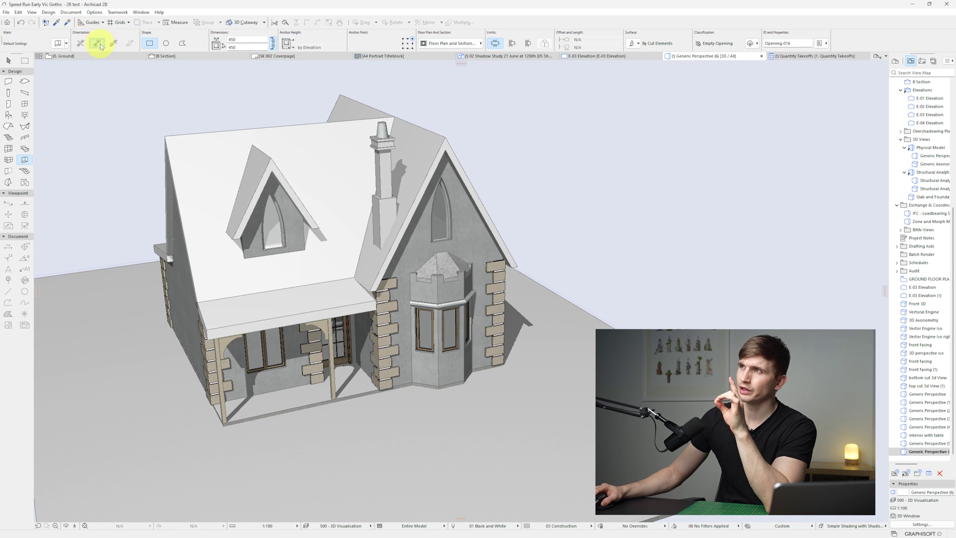
# Place a vertical roof opening at the chimney and reshape its corner to fit the stack.
pyautogui.scroll(5, 390, 230)
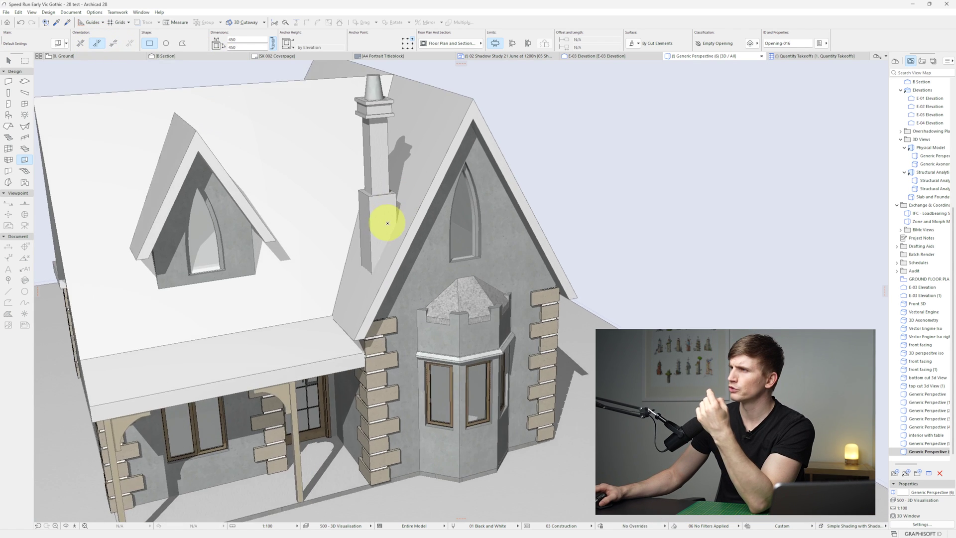
pyautogui.scroll(3, 391, 230)
pyautogui.click(437, 100)
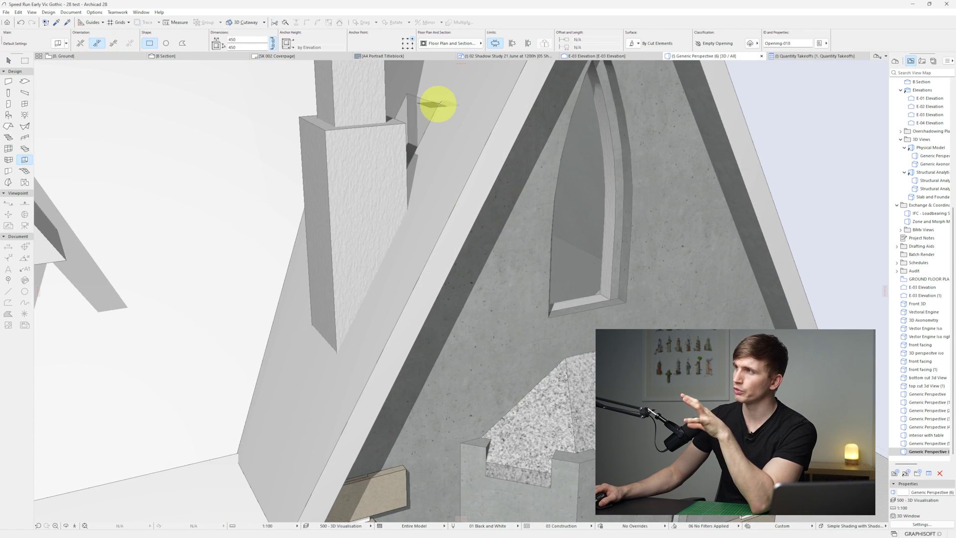
pyautogui.press('Escape')
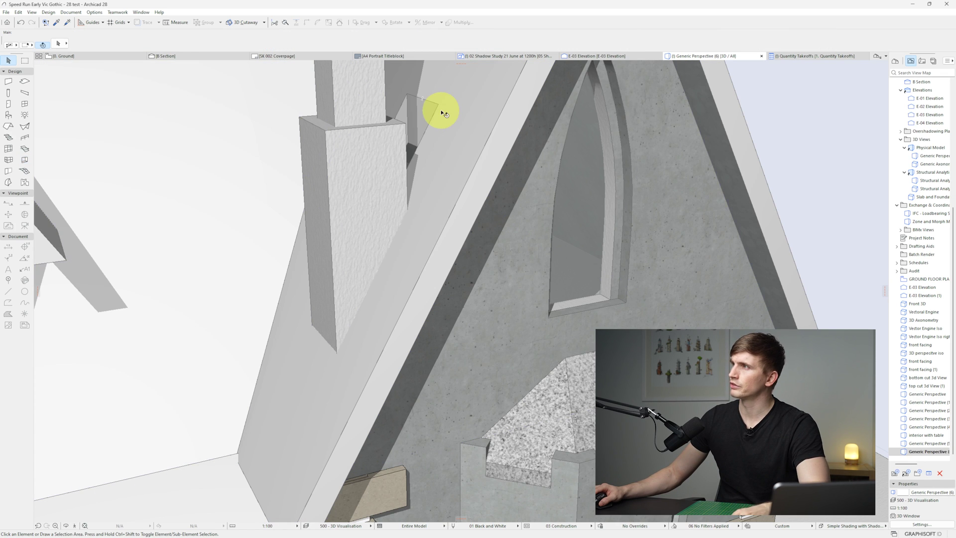
pyautogui.click(438, 104)
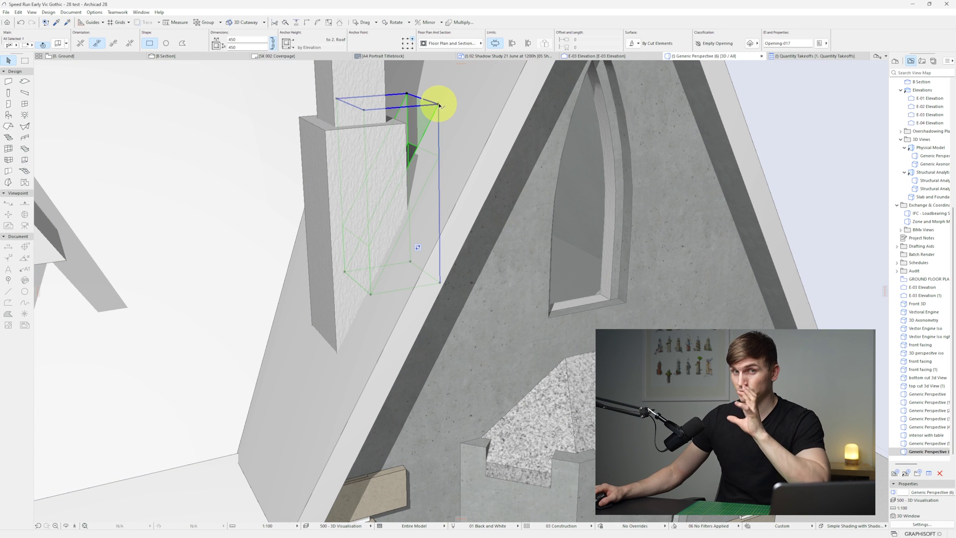
pyautogui.click(438, 106)
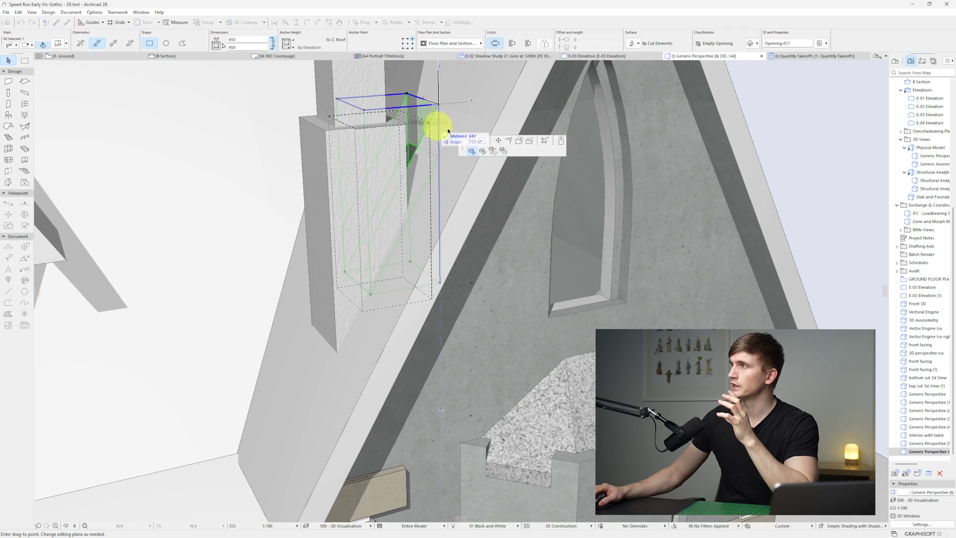
pyautogui.click(407, 125)
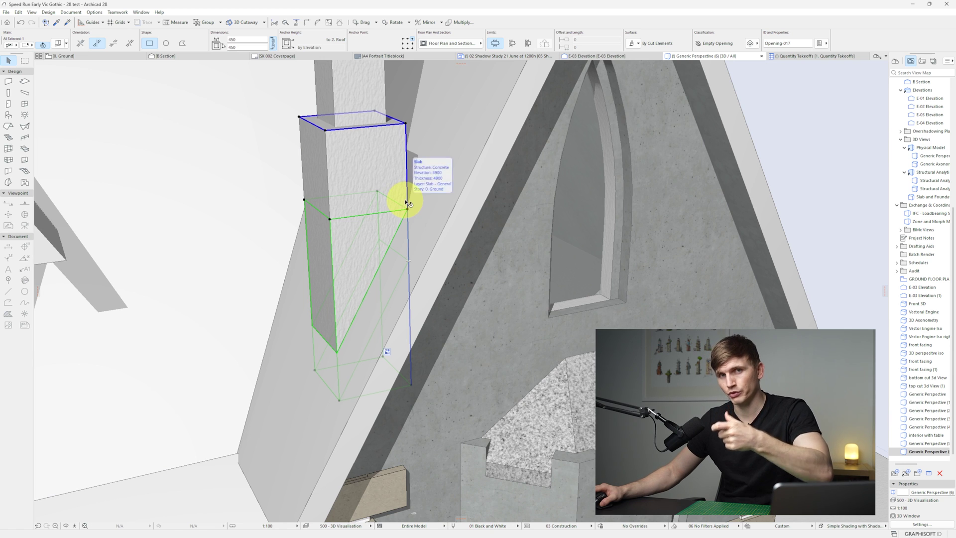
# From the ground floor plan, open the B Section with current view settings and compare it with 3D.
pyautogui.press('F2')
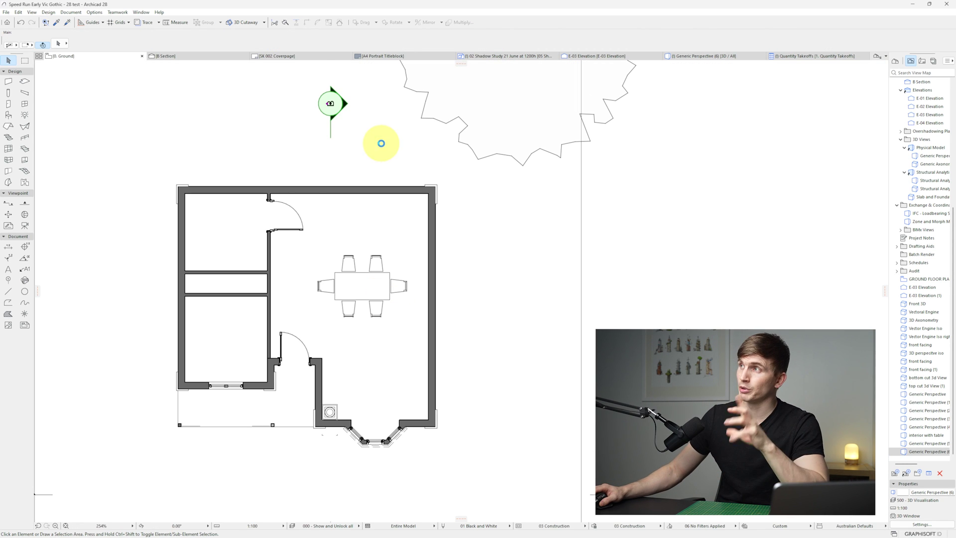
pyautogui.rightClick(382, 144)
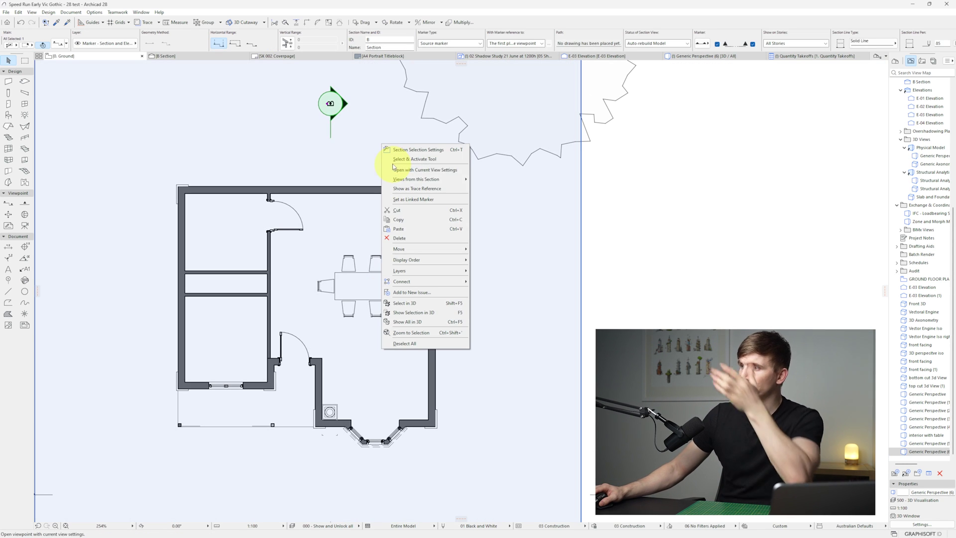
pyautogui.click(445, 170)
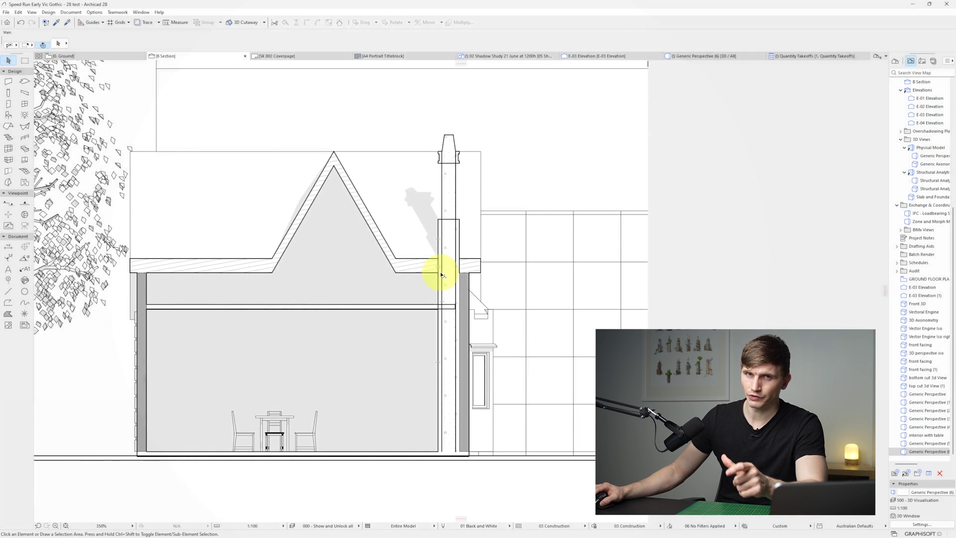
pyautogui.press('F3')
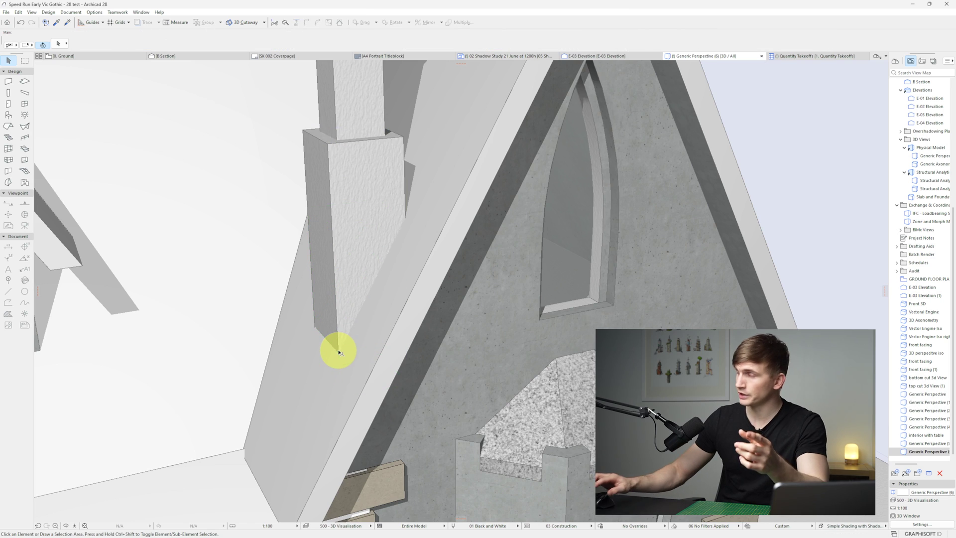
pyautogui.hotkey('ctrl', 'Tab')
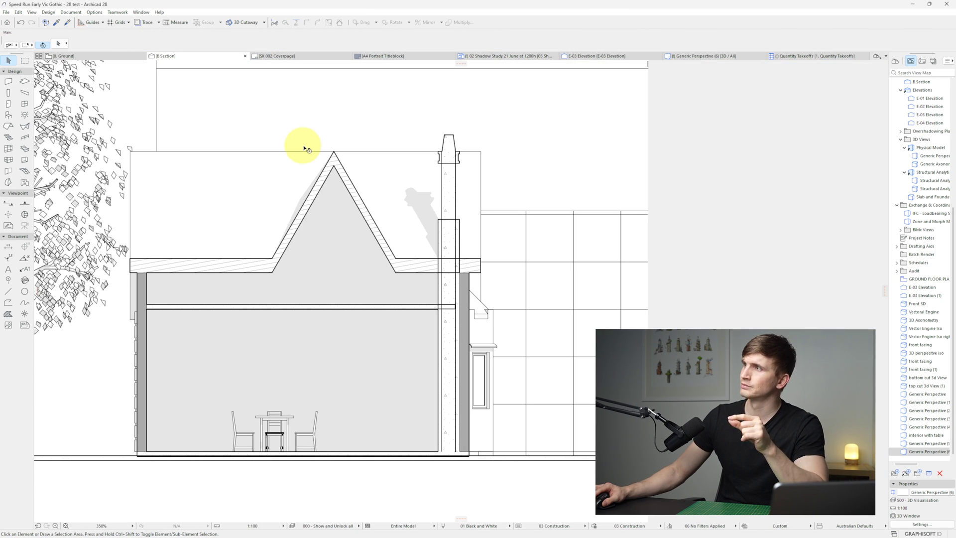